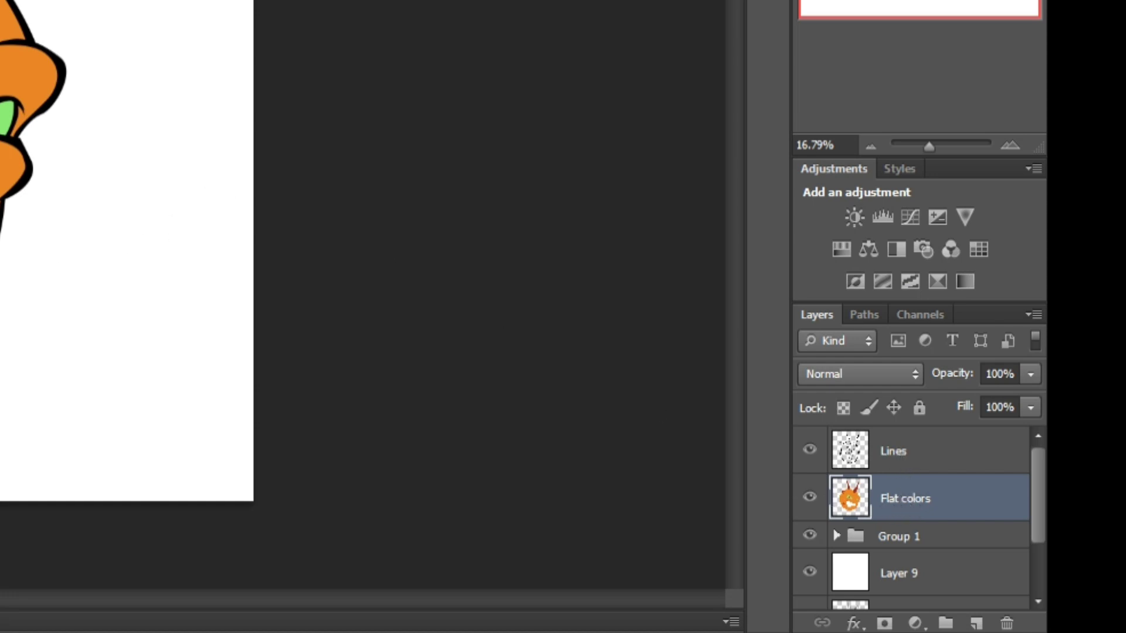
Step: Add a new layer above Flat colors and clip it to that layer with a clipping mask
click(977, 623)
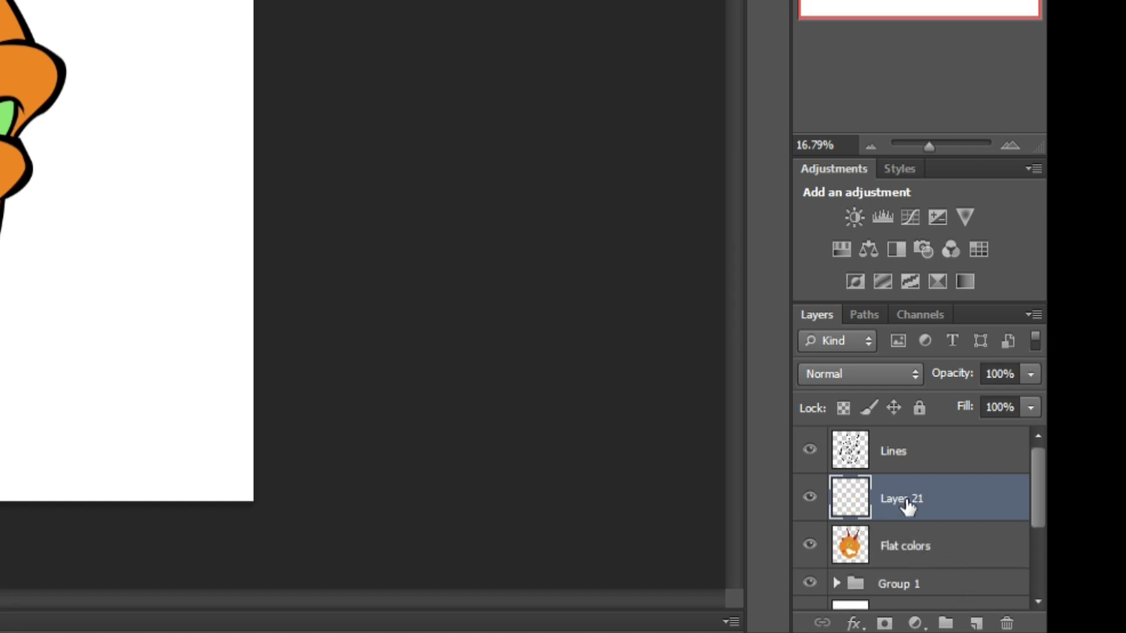
right_click(921, 501)
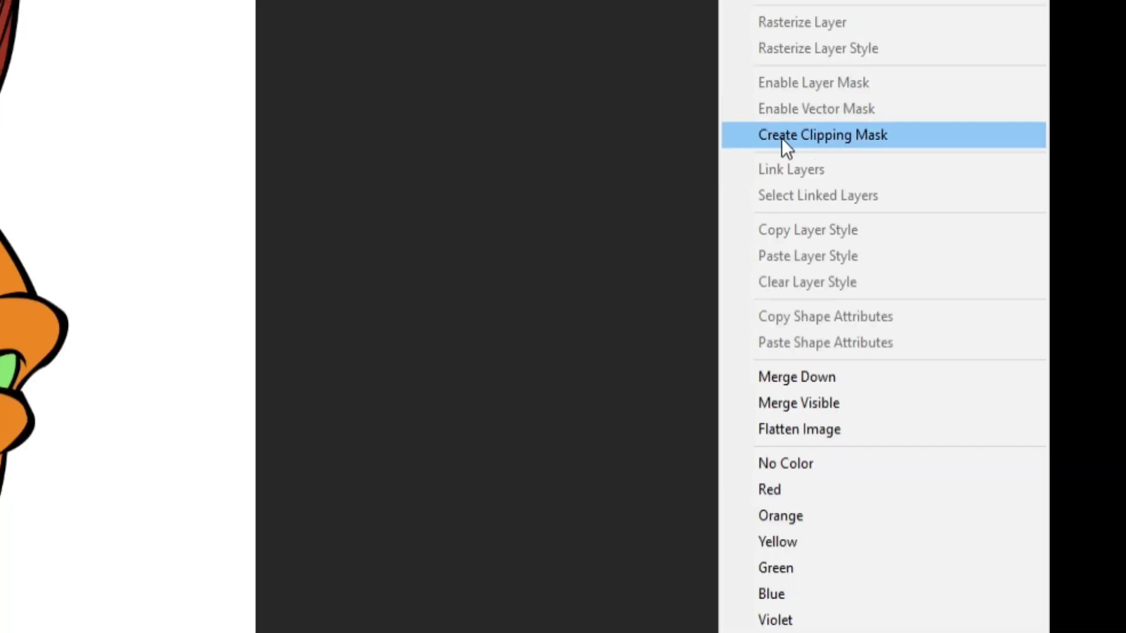
click(803, 137)
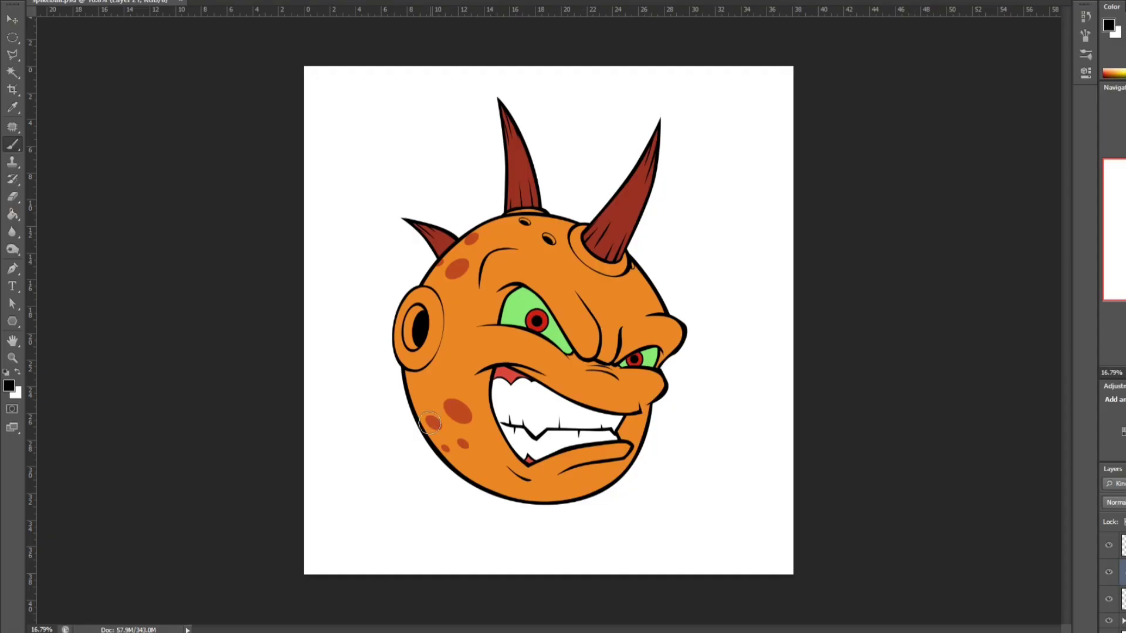
Step: Try brushing black strokes over the ear and spotted cheek on the clipped layer
mouse_move(423, 396)
mouse_down()
mouse_move(421, 440)
mouse_move(414, 352)
mouse_move(408, 367)
mouse_move(397, 334)
mouse_move(409, 347)
mouse_move(420, 437)
mouse_move(440, 430)
mouse_move(456, 475)
mouse_move(469, 477)
mouse_move(441, 444)
mouse_up()
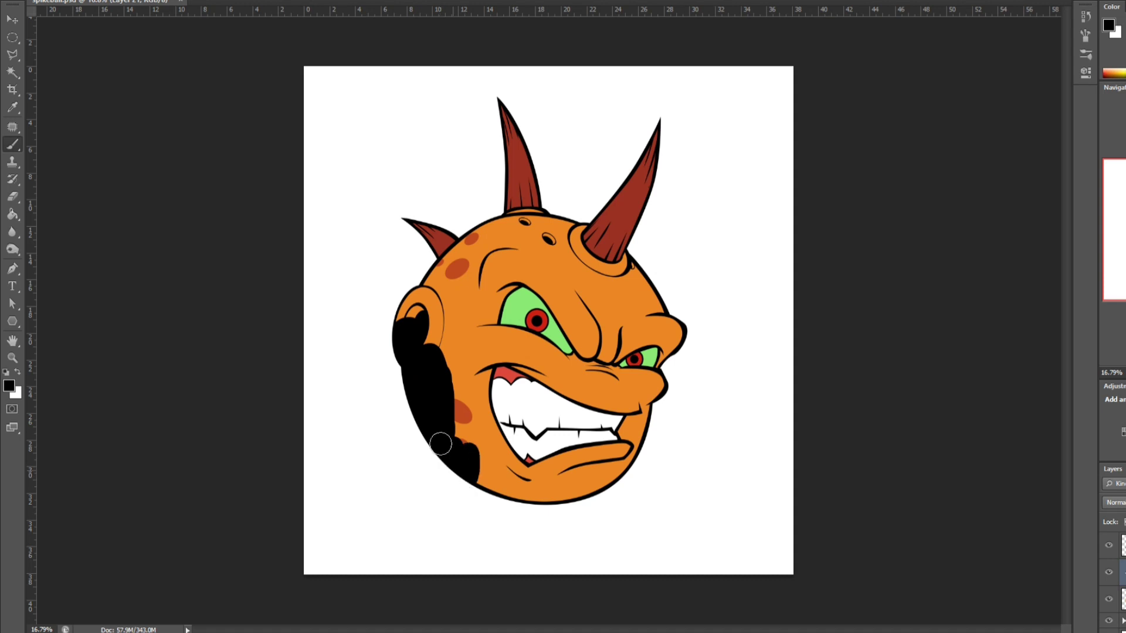
right_click(435, 412)
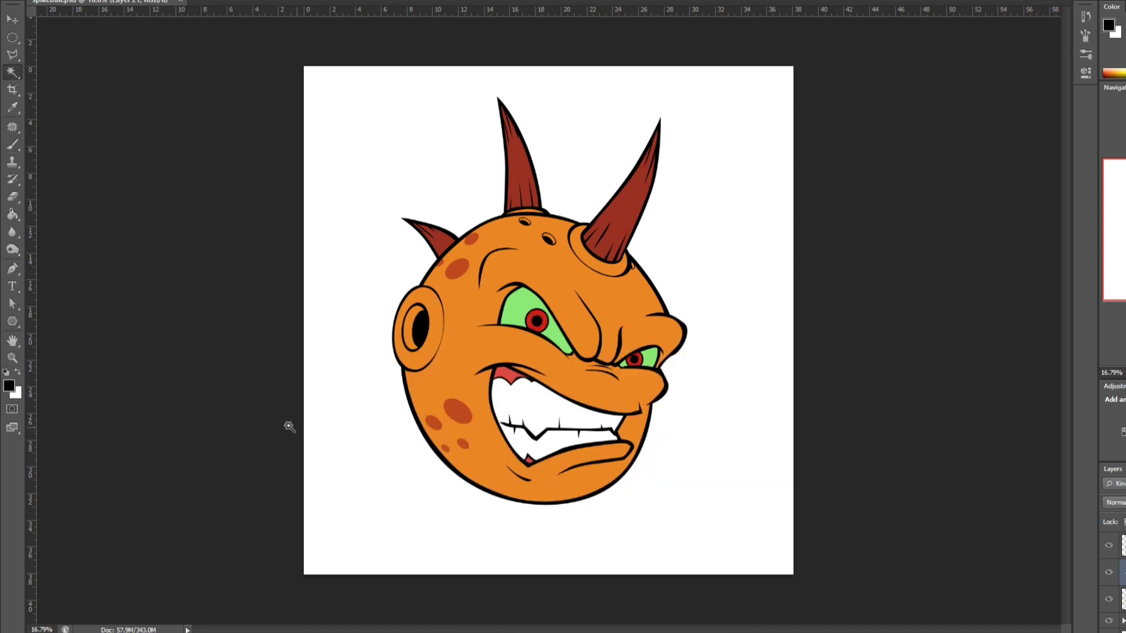
Step: Set the foreground color to the muted blue-violet #7e82cc
click(9, 386)
drag(371, 195, 370, 206)
mouse_move(259, 212)
mouse_down()
mouse_move(267, 194)
mouse_move(252, 180)
mouse_up()
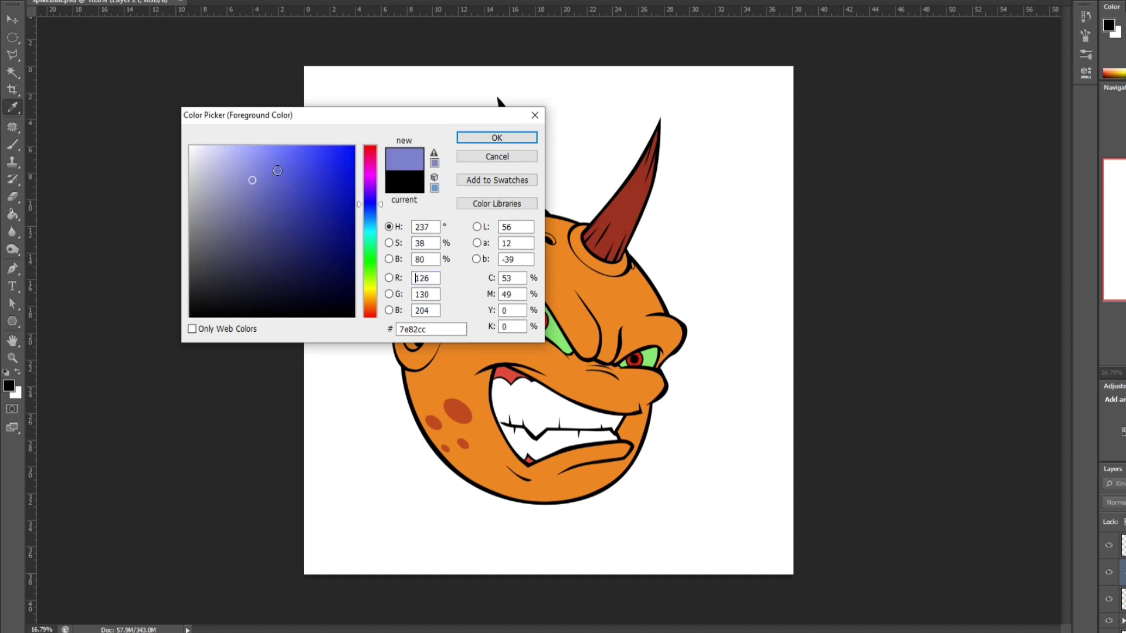
click(489, 139)
Step: Change the clipped shading layer's blend mode to Multiply
click(18, 268)
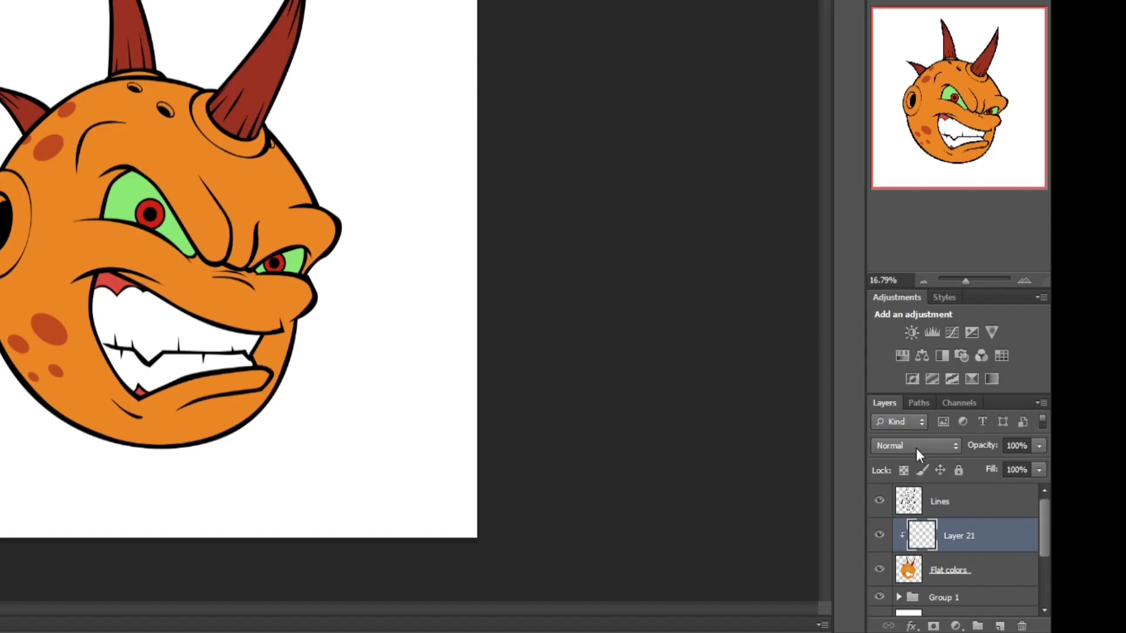
click(940, 448)
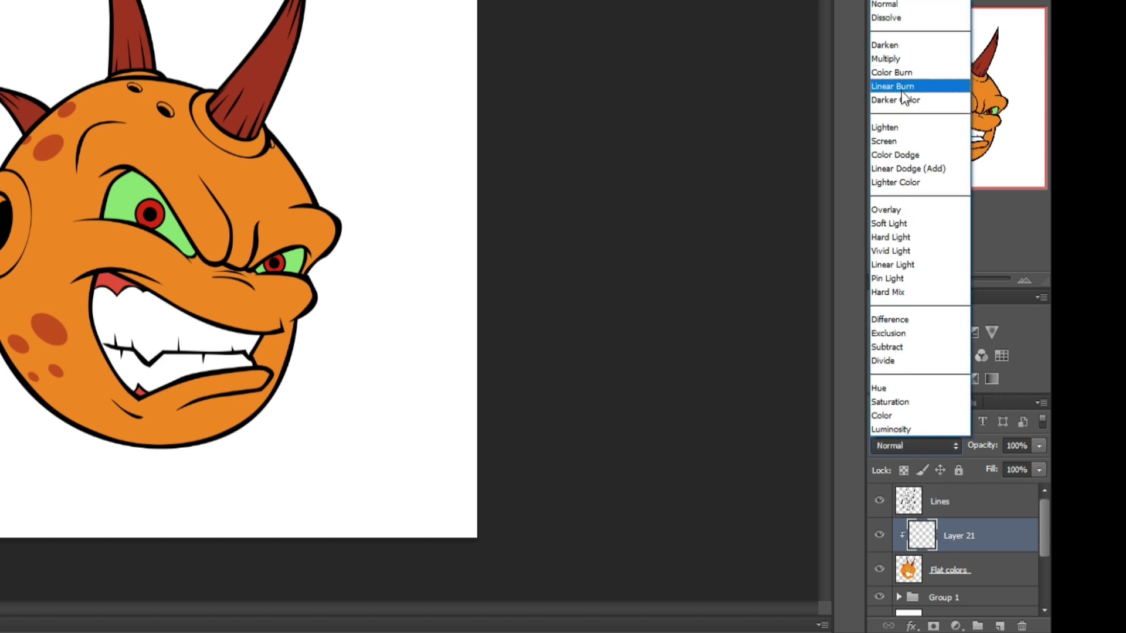
click(886, 59)
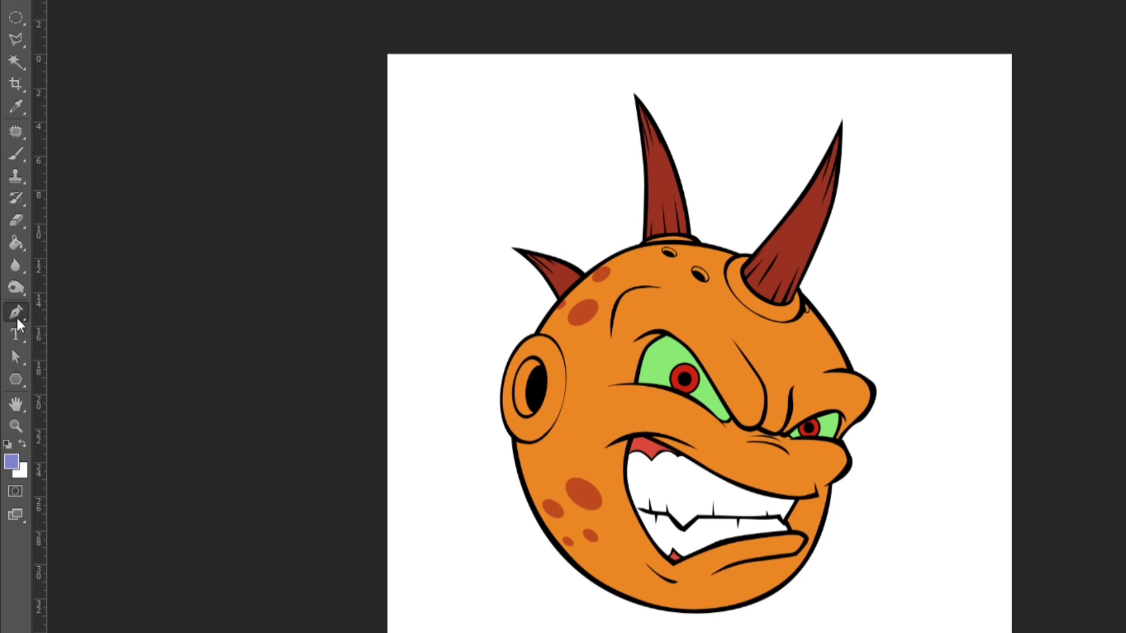
click(16, 39)
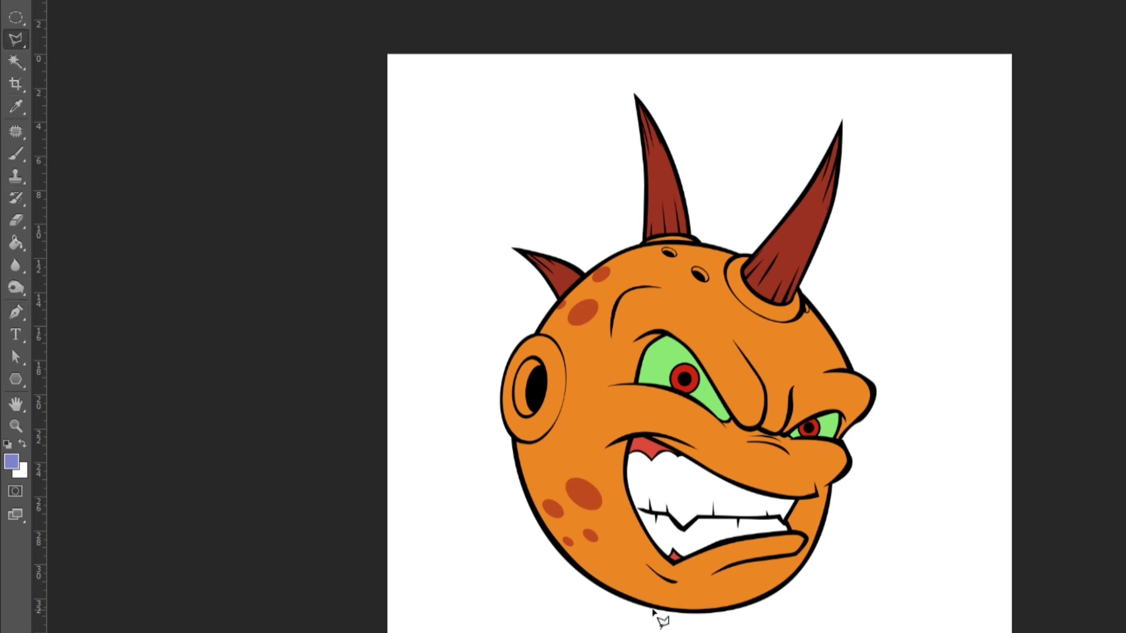
click(645, 605)
click(535, 486)
click(547, 355)
click(502, 359)
click(476, 402)
click(490, 568)
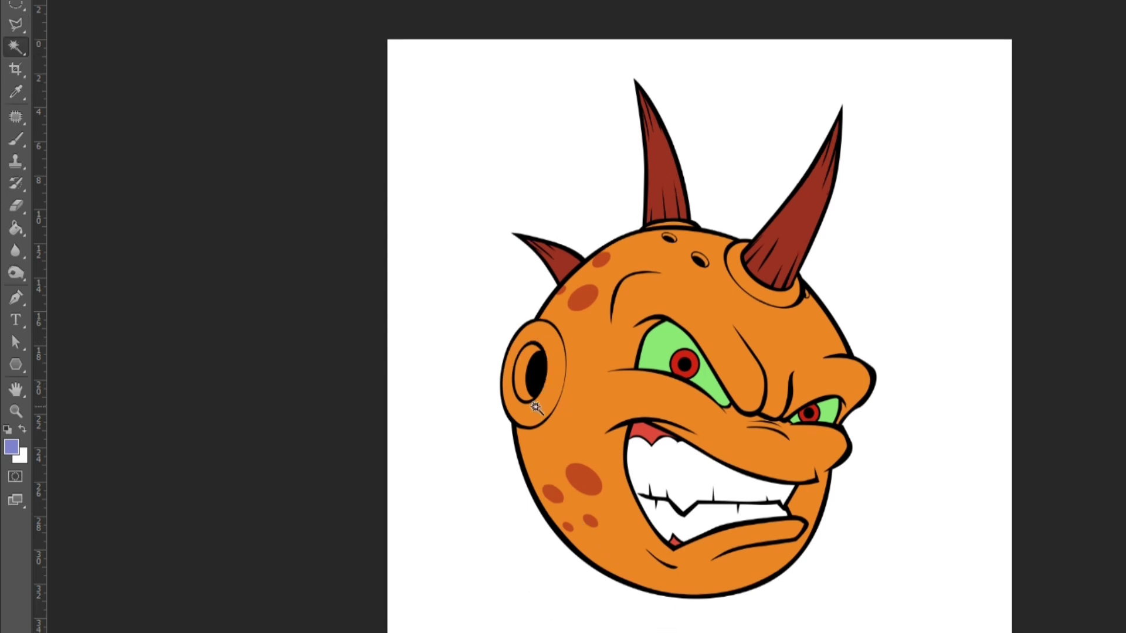
Step: Draw a closed Pen path for the shadow along the cheek, ear opening and small rear horn, closing it outside the head
click(16, 312)
click(470, 549)
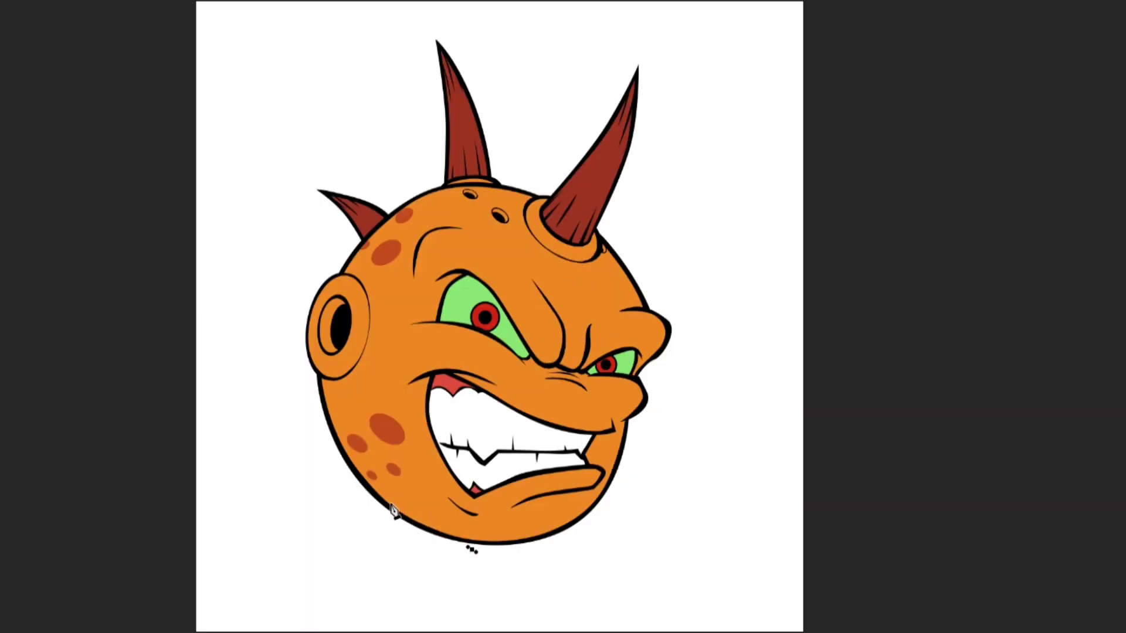
drag(387, 492, 360, 462)
click(332, 379)
drag(321, 359, 346, 317)
drag(342, 278, 371, 236)
click(376, 225)
drag(322, 187, 303, 184)
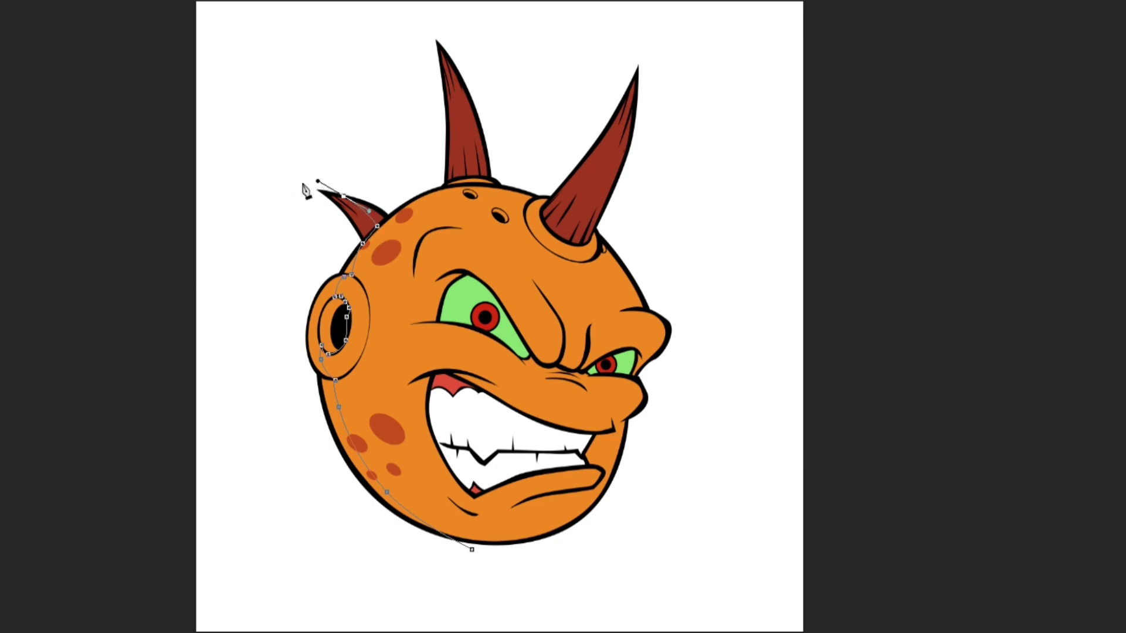
click(443, 582)
click(472, 550)
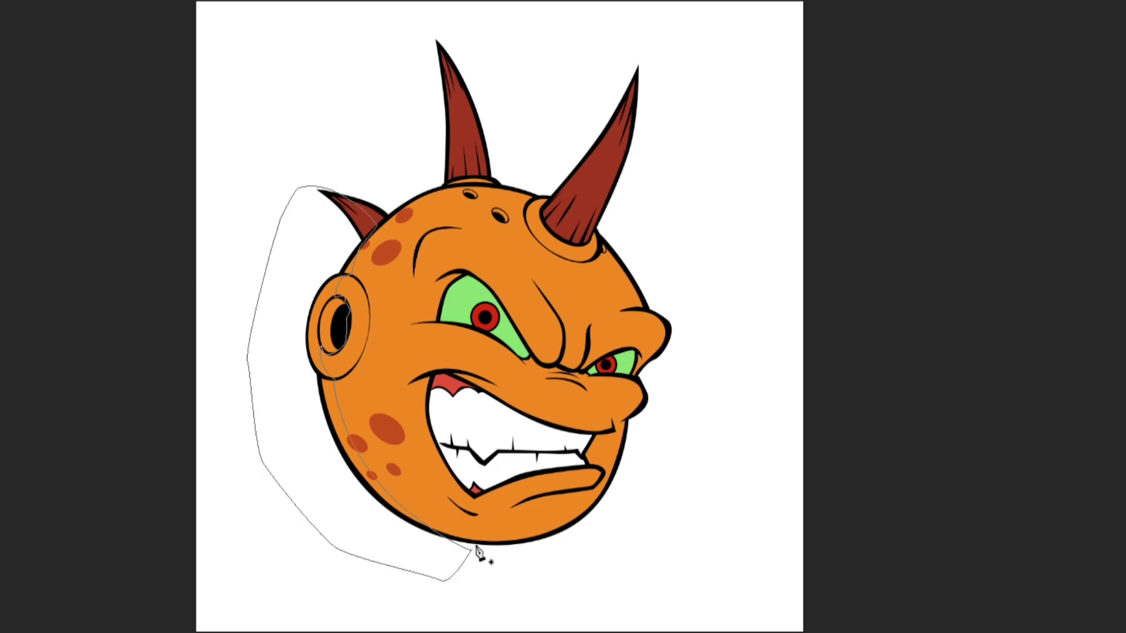
Step: Trace a closed Pen path for the shadow beneath the lower lip, following the chin crease
click(443, 493)
click(470, 521)
click(477, 524)
click(557, 501)
click(594, 488)
drag(539, 493, 518, 500)
Step: Trace Pen paths for the shadows along the upper lip, its corner crease and the top of the mouth
click(403, 388)
mouse_move(435, 371)
mouse_down()
mouse_move(419, 391)
mouse_move(486, 384)
mouse_move(458, 372)
mouse_move(444, 371)
mouse_move(536, 427)
mouse_move(614, 433)
mouse_move(522, 413)
mouse_move(432, 384)
mouse_up()
click(404, 388)
click(459, 375)
click(487, 382)
click(497, 386)
click(436, 371)
click(431, 384)
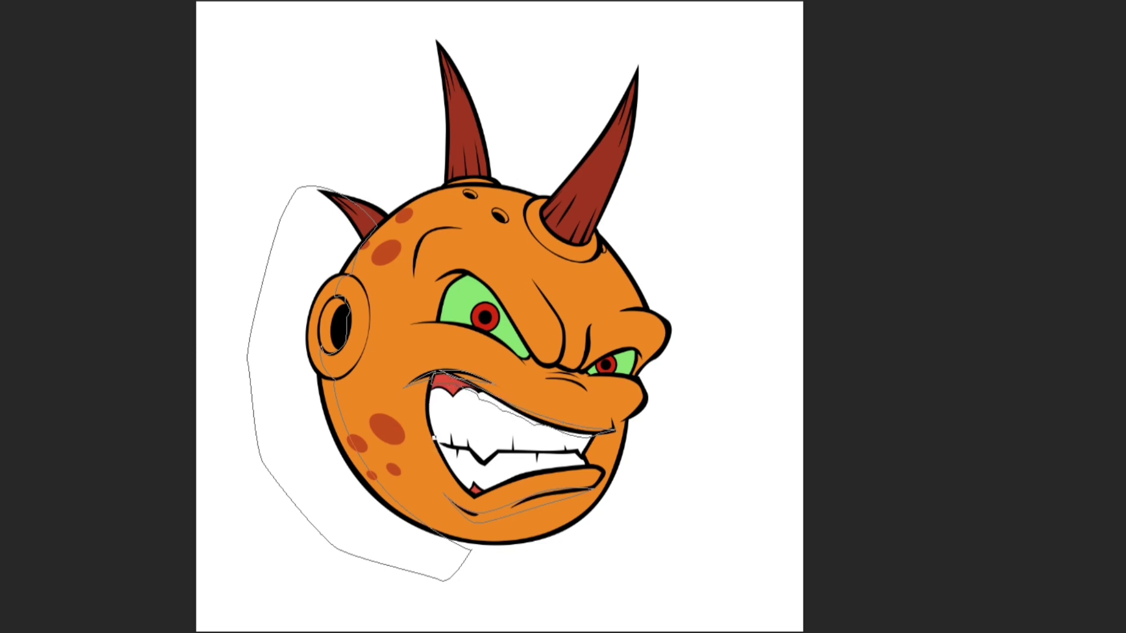
Step: Trace a closed, spiky Pen path around the bite line, with points rising and dropping along each gap between the teeth
scroll(479, 488, up, 1)
click(430, 420)
click(436, 401)
click(442, 419)
click(458, 421)
click(460, 397)
click(481, 437)
click(503, 429)
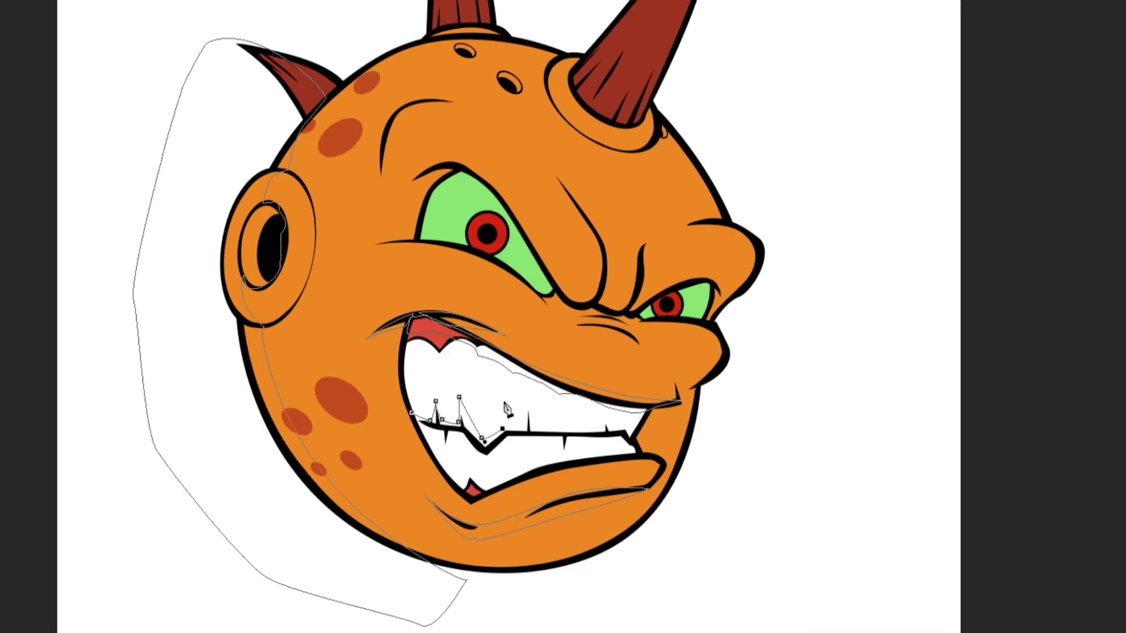
click(536, 429)
click(566, 430)
click(568, 423)
click(573, 431)
click(599, 430)
click(603, 423)
click(608, 433)
click(623, 429)
mouse_move(610, 451)
mouse_down()
mouse_move(518, 439)
mouse_move(487, 460)
mouse_move(461, 440)
mouse_up()
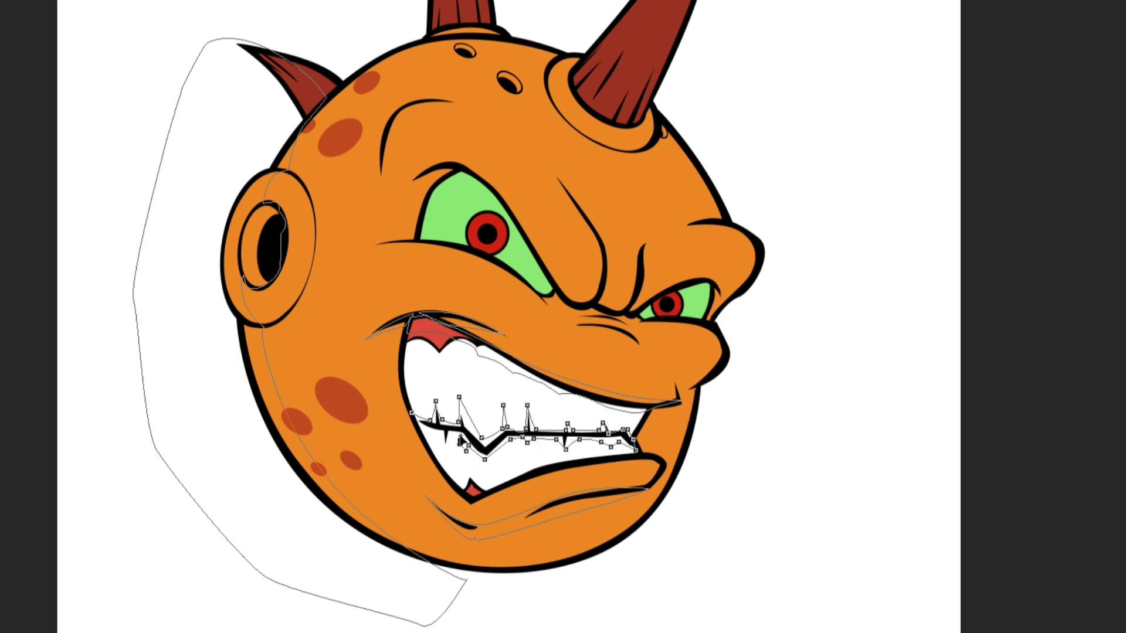
click(411, 413)
Step: Trace a Pen path for the shadow between the eyelid and the outer corner of the larger eye
click(465, 169)
mouse_move(413, 180)
mouse_down()
mouse_move(443, 166)
mouse_move(466, 170)
mouse_move(432, 189)
mouse_up()
click(417, 240)
click(379, 245)
Step: Trace a closed Pen path for the eyelid's shadow across the green of the larger eye
click(445, 178)
drag(496, 205, 510, 232)
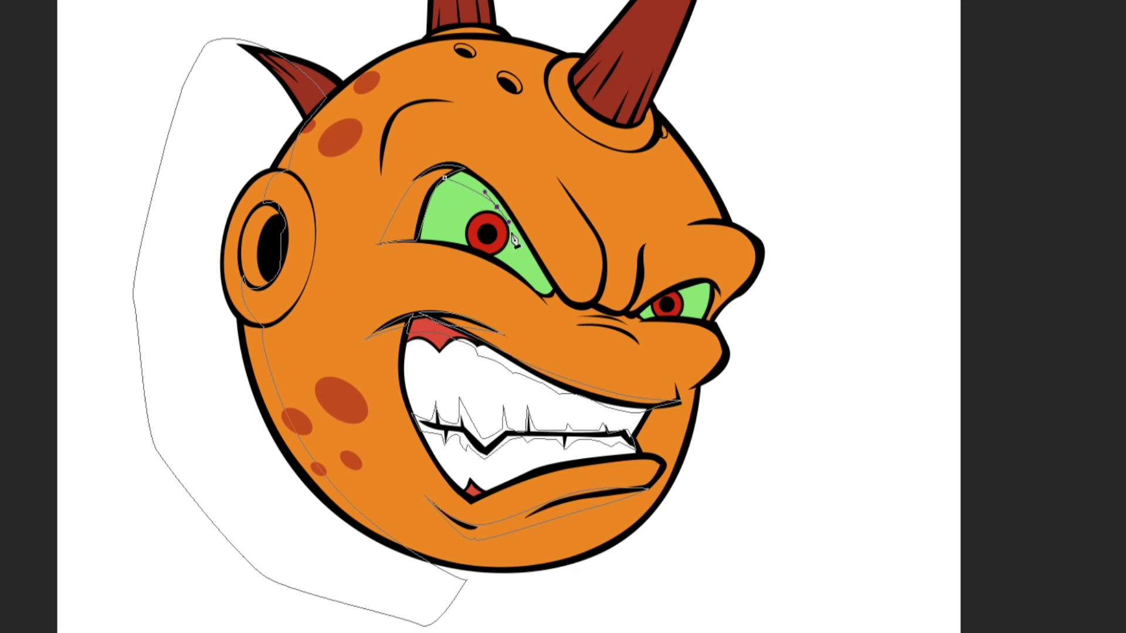
click(540, 280)
click(554, 288)
drag(493, 192, 471, 175)
click(463, 169)
click(444, 178)
Step: Trace a Pen path for the shadow under the nose bridge, from the larger eye's inner corner to the smaller eye
click(540, 298)
click(560, 325)
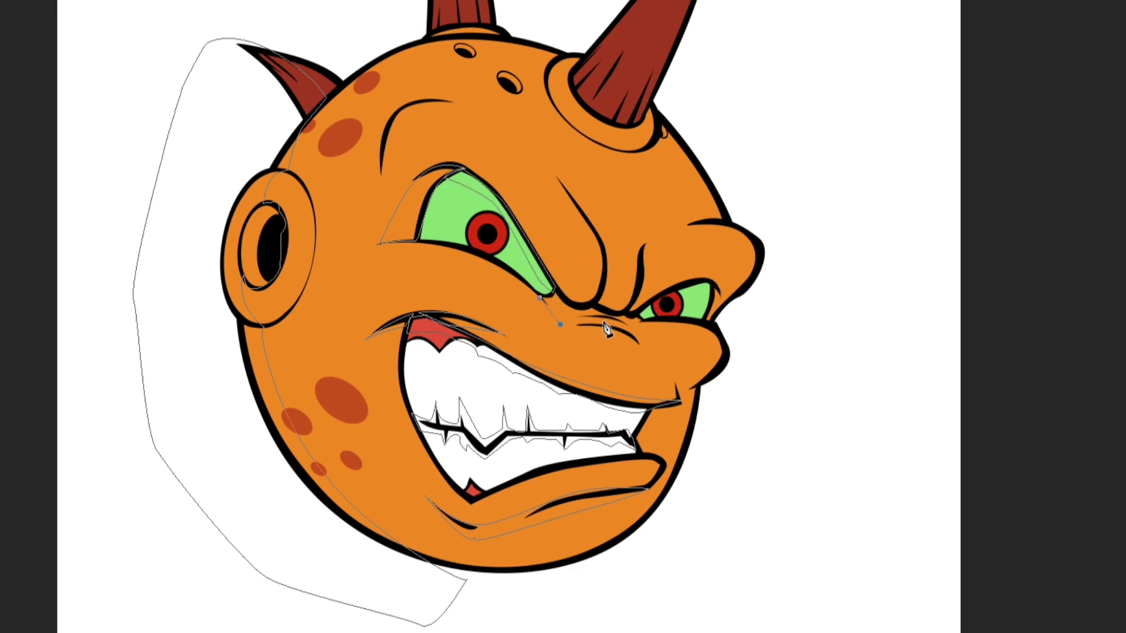
click(591, 324)
drag(579, 319, 591, 317)
drag(610, 318, 621, 322)
click(634, 332)
click(641, 322)
Step: Trace Pen paths for the shadow inside the smaller eye and along the brow folds above the nose bridge
mouse_move(683, 295)
mouse_down()
mouse_move(711, 294)
mouse_move(704, 320)
mouse_move(721, 300)
mouse_move(707, 280)
mouse_move(654, 298)
mouse_up()
click(711, 297)
click(702, 323)
click(711, 329)
click(705, 280)
click(636, 311)
click(638, 294)
click(638, 287)
click(623, 306)
click(601, 283)
drag(581, 300, 570, 299)
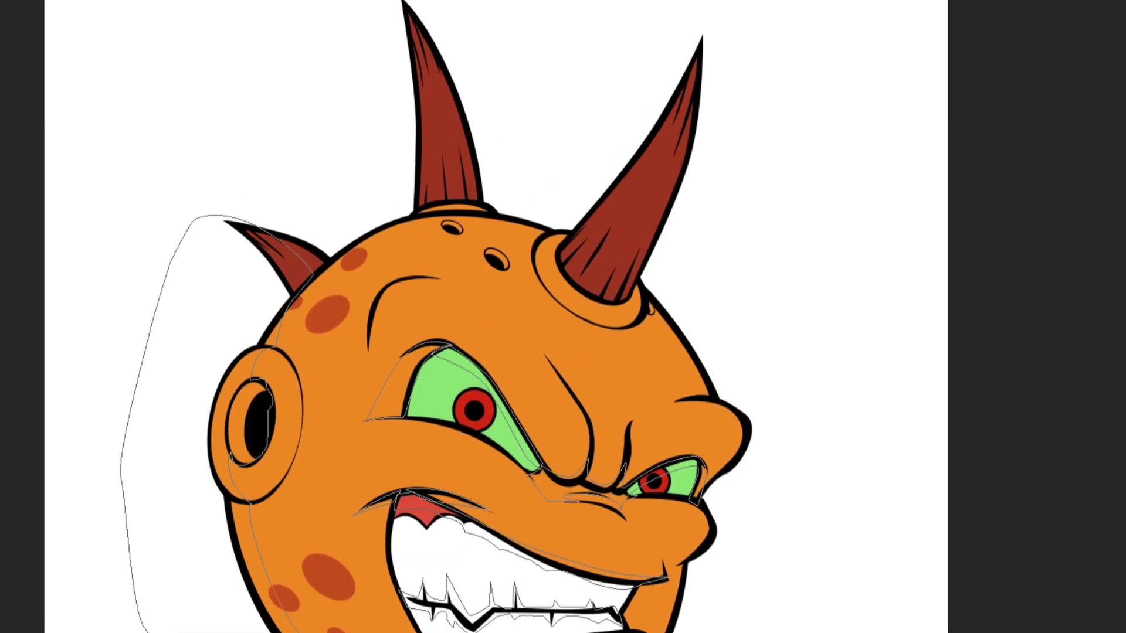
Step: Draw a Pen path across the top of the head, around the front horn's base and up that horn to its tip
click(389, 207)
mouse_move(426, 215)
mouse_down()
mouse_move(443, 188)
mouse_move(512, 204)
mouse_up()
click(552, 240)
drag(566, 235, 572, 237)
click(583, 251)
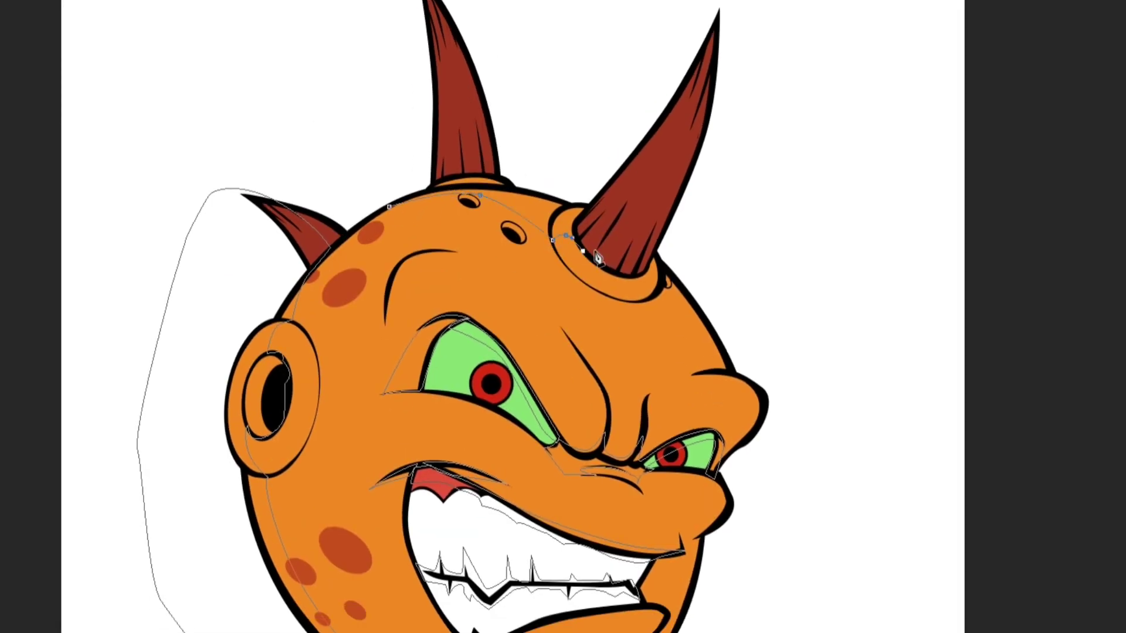
drag(685, 111, 706, 64)
click(709, 13)
click(705, 3)
Step: Continue the path down behind the front horn, around the middle horn's shaded side, and close it on the head outline
click(679, 40)
click(614, 141)
click(575, 170)
click(508, 183)
click(490, 175)
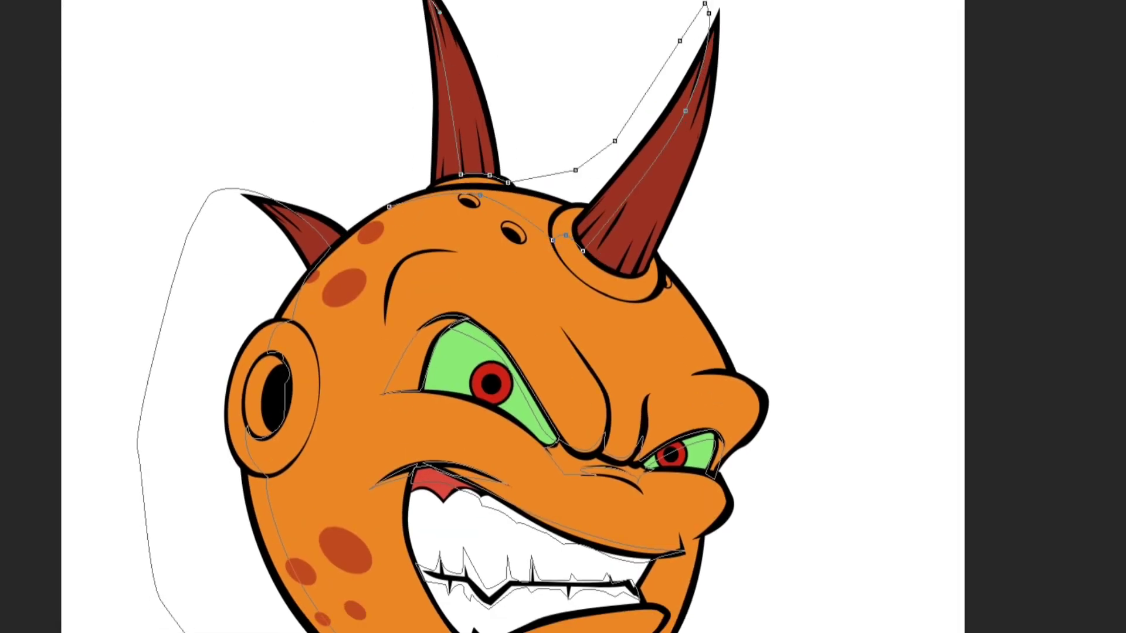
click(357, 71)
click(362, 133)
click(389, 206)
Step: Trace a thin closed Pen path for the shadow along the curved forehead crease above the larger eye
click(384, 323)
drag(385, 274, 393, 258)
drag(406, 251, 415, 250)
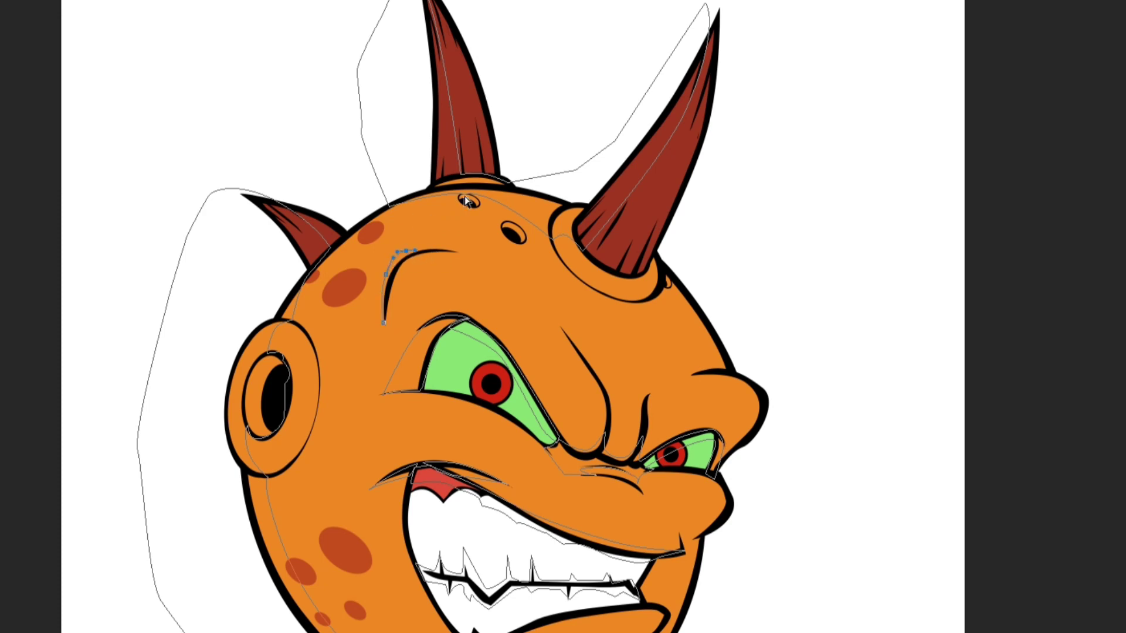
key(ctrl+z)
click(424, 251)
drag(384, 322, 377, 394)
Step: Trace a Pen path for the shadow inside the small crater nearest the middle horn
drag(792, 346, 813, 298)
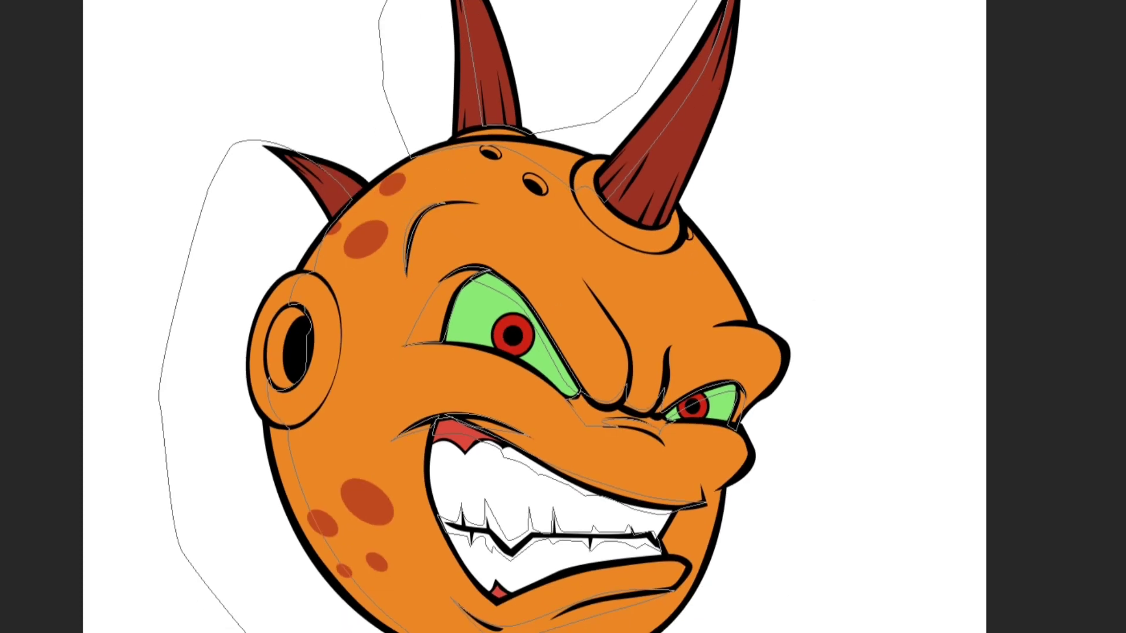
key(ctrl+plus)
key(ctrl+plus)
drag(659, 13, 681, 198)
key(ctrl+plus)
key(ctrl+plus)
click(461, 24)
drag(456, 9, 459, 2)
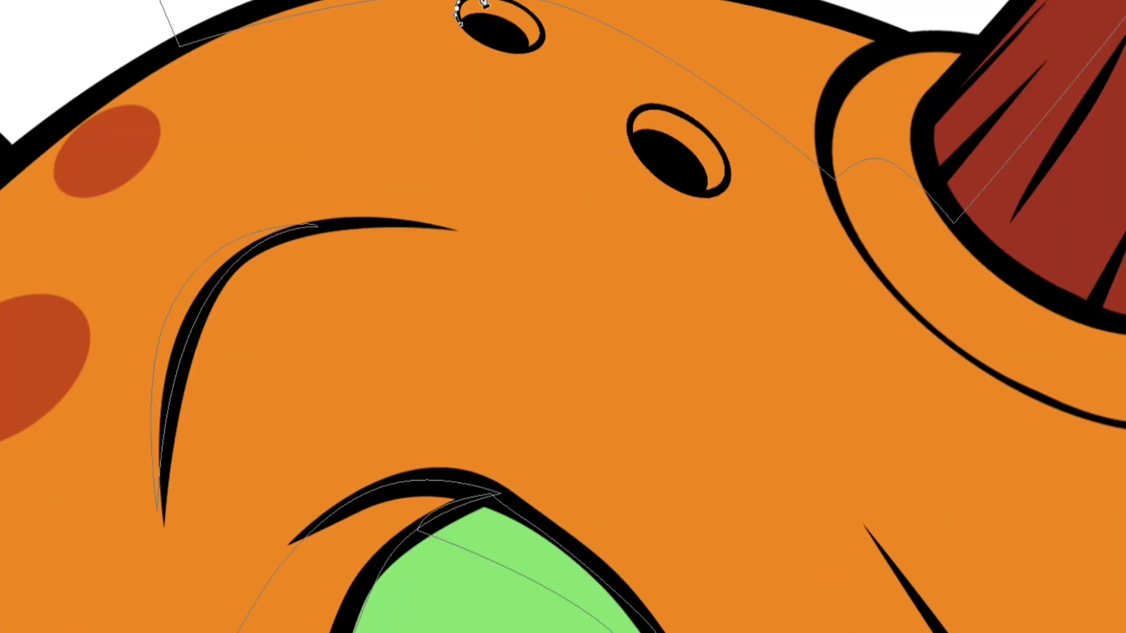
click(542, 36)
Step: Trace a closed Pen path around the inside of the second crater, between the two tall horns
click(639, 145)
drag(631, 136, 648, 106)
drag(679, 114, 727, 162)
drag(726, 183, 697, 193)
mouse_move(640, 145)
mouse_down()
mouse_move(630, 119)
mouse_move(154, 1)
mouse_up()
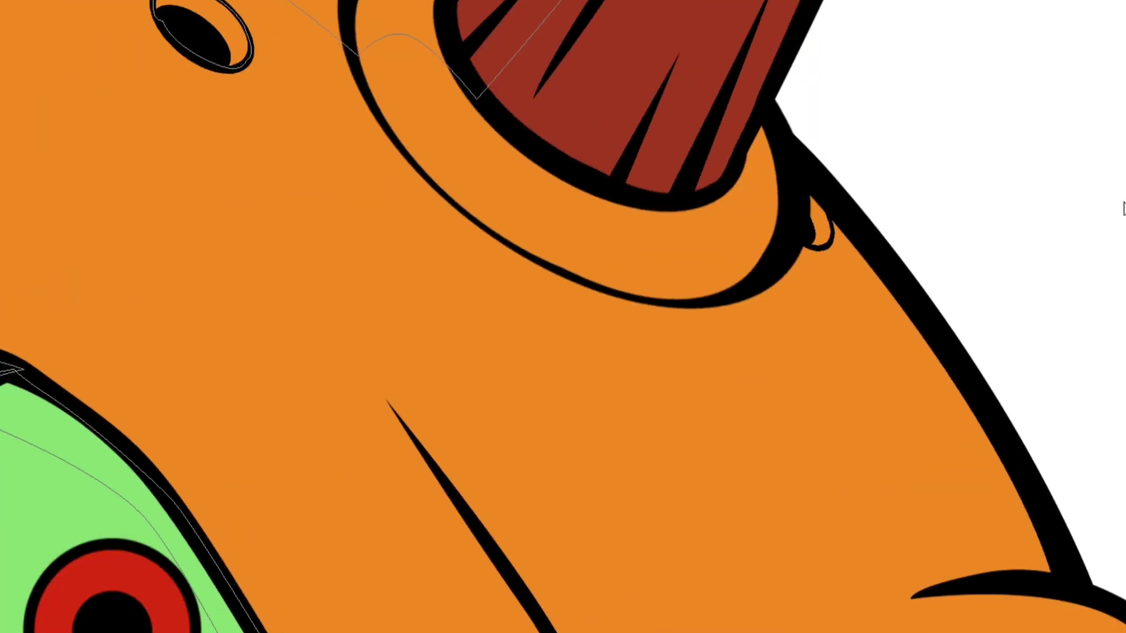
Step: Trace a closed Pen path around the tiny crater beside the front horn's base
click(801, 245)
mouse_move(819, 251)
mouse_down()
mouse_move(838, 246)
mouse_move(827, 209)
mouse_up()
click(803, 182)
click(801, 245)
key(ctrl+minus)
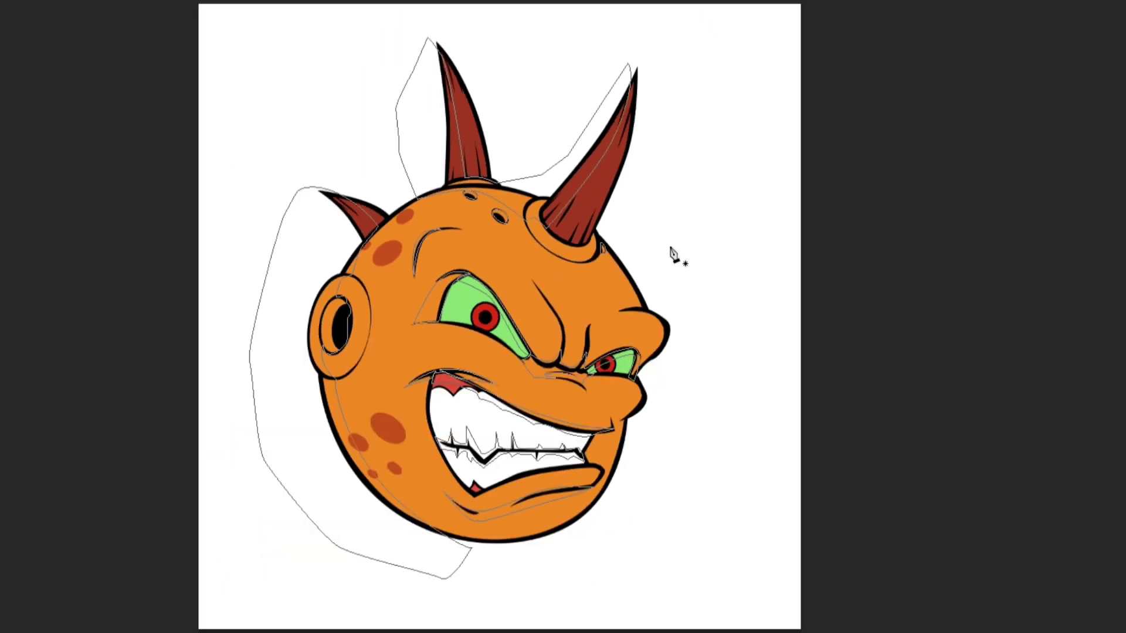
Step: Fill the paths with the foreground color in Normal mode at 100% opacity and 0 pixels feather, and delete the paths
right_click(681, 210)
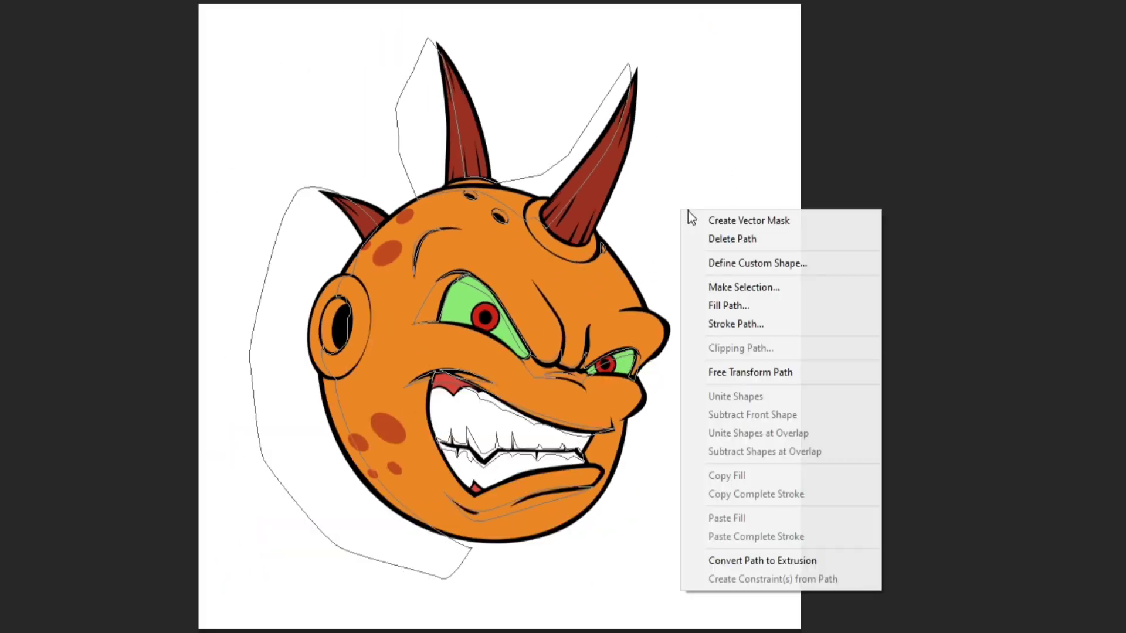
click(734, 307)
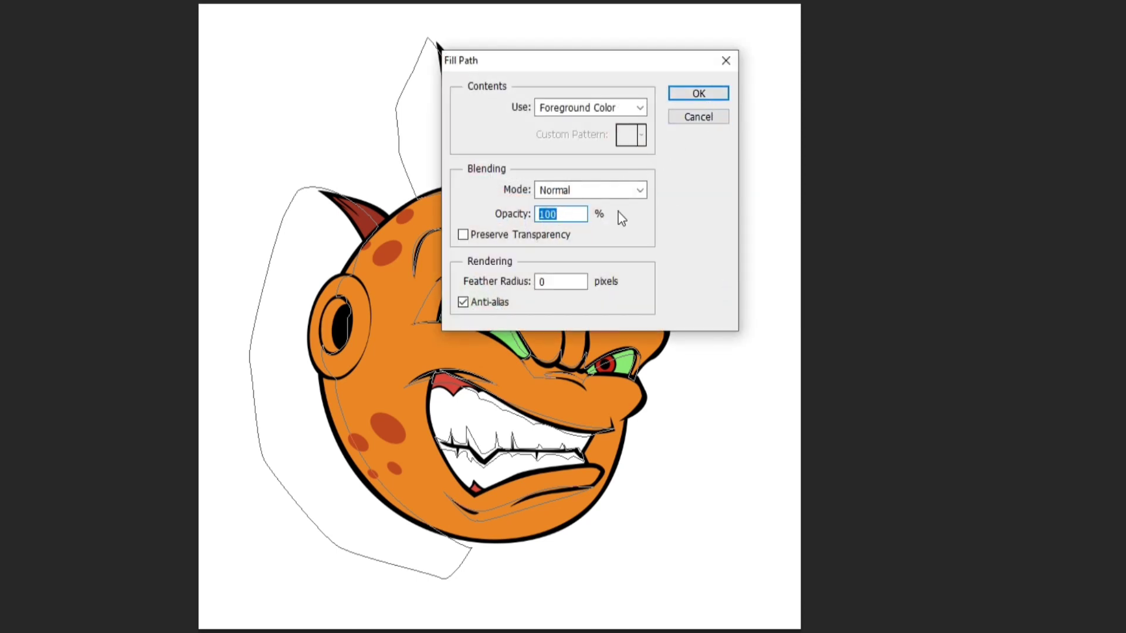
click(699, 93)
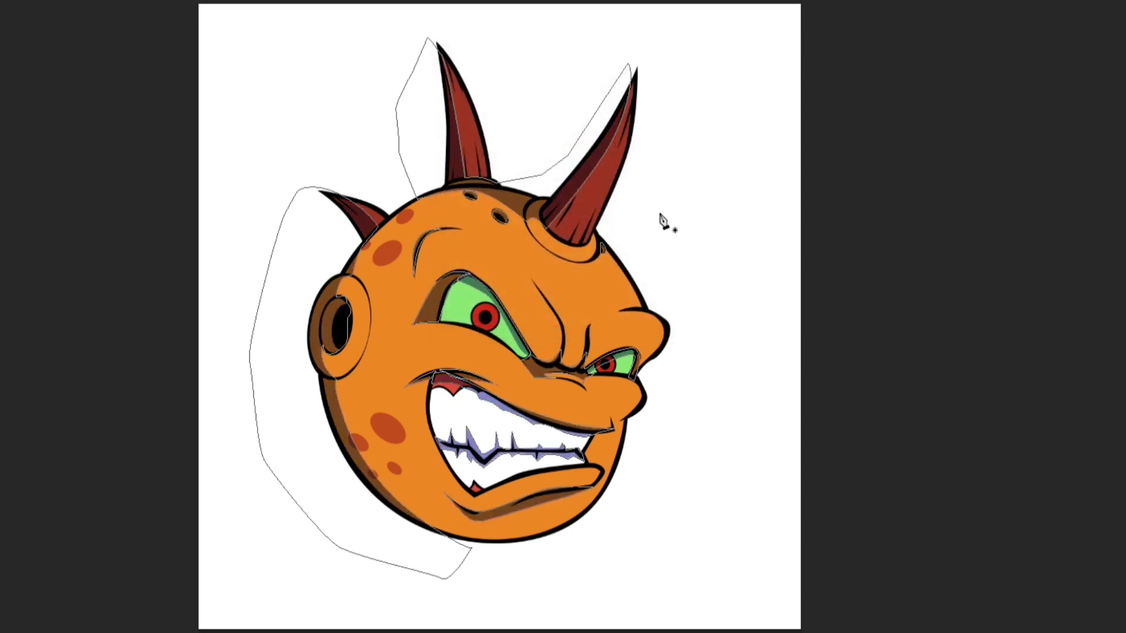
right_click(675, 241)
click(716, 272)
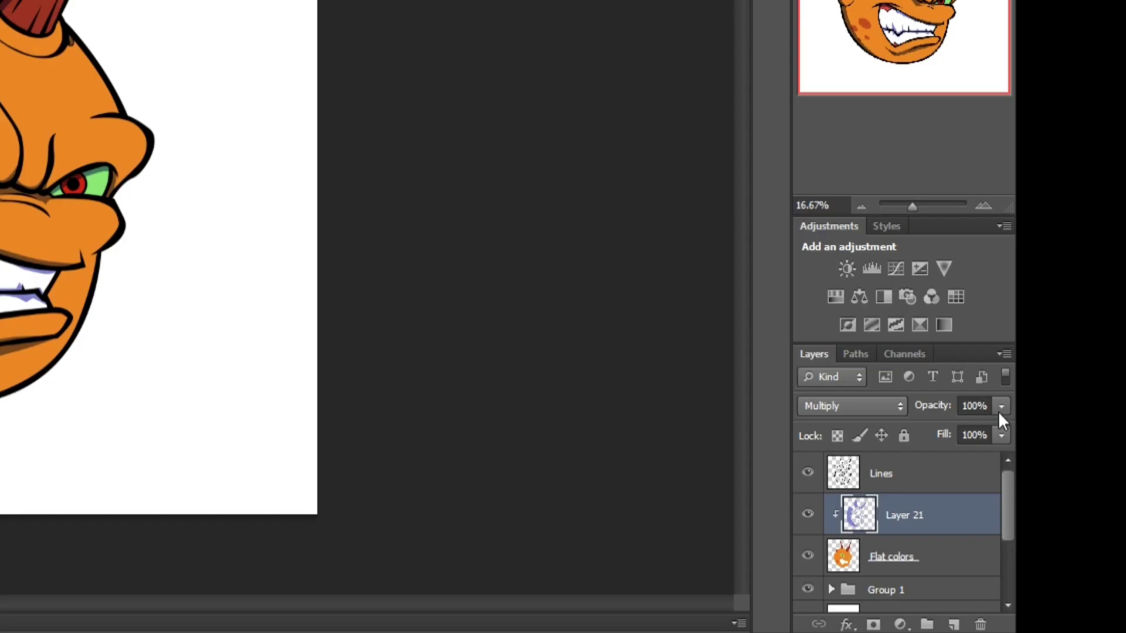
Step: Try out different opacity levels on the Multiply shading layer
click(1001, 406)
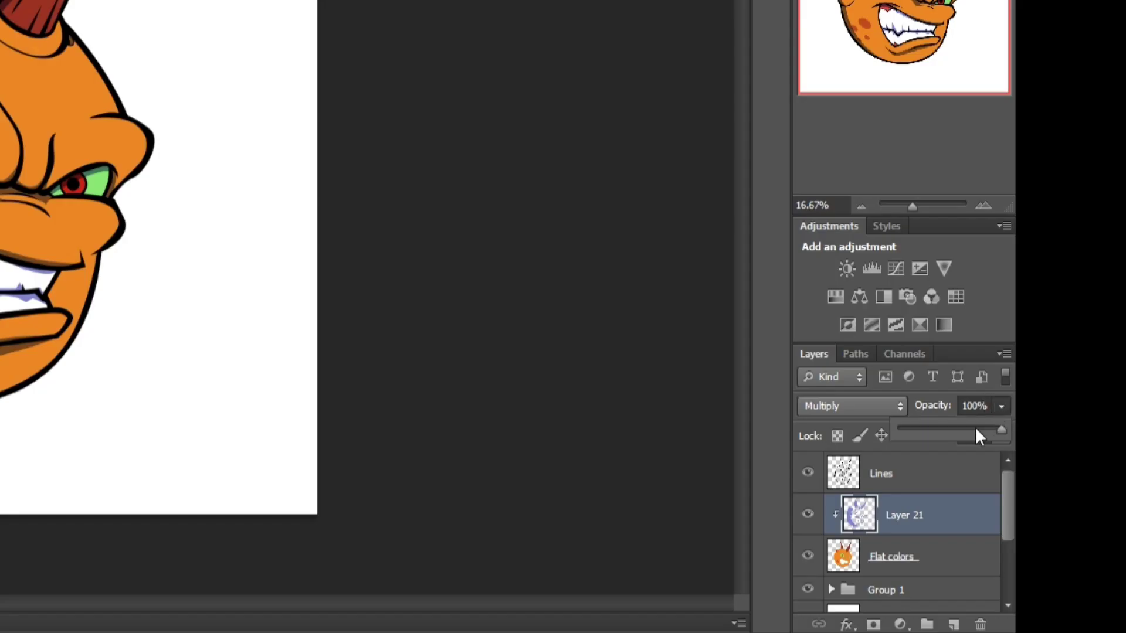
drag(961, 425, 1003, 429)
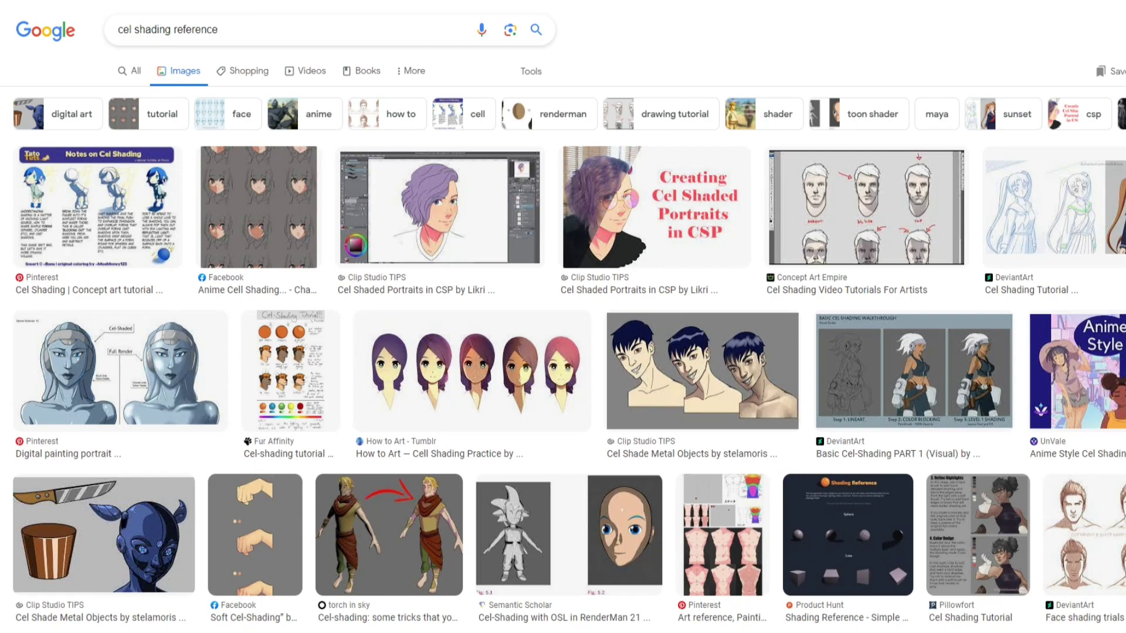
Step: Switch to the browser and look through the Google image results for "cel shading reference"
scroll(563, 329, down, 3)
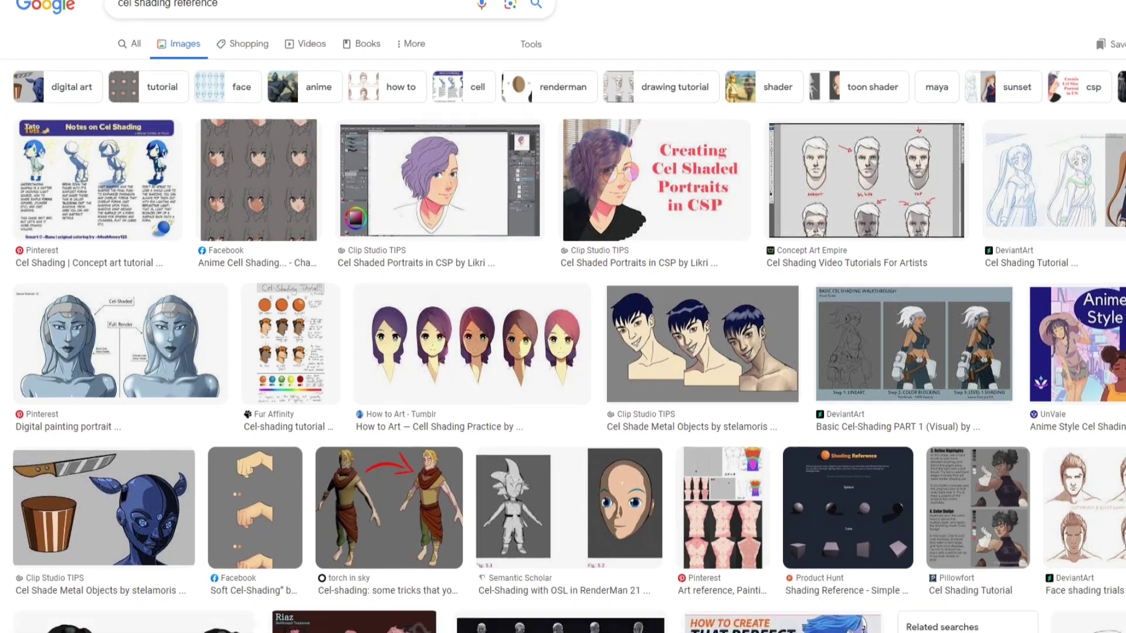
scroll(563, 328, down, 6)
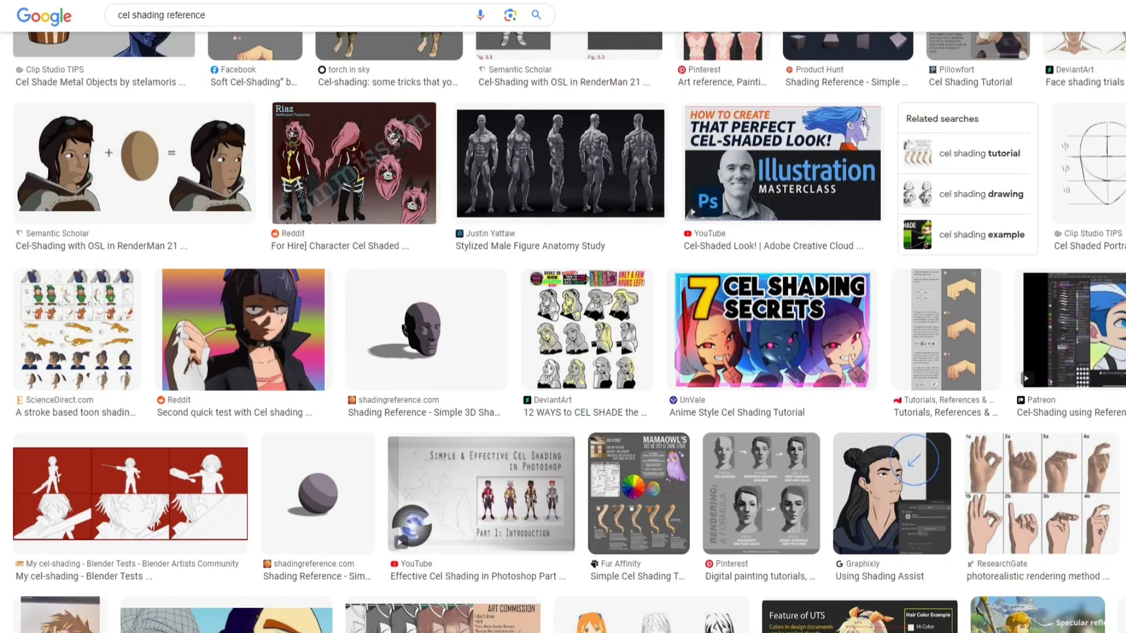
Step: Browse further down the cel shading reference images for shading examples
scroll(563, 328, down, 1)
scroll(563, 329, down, 4)
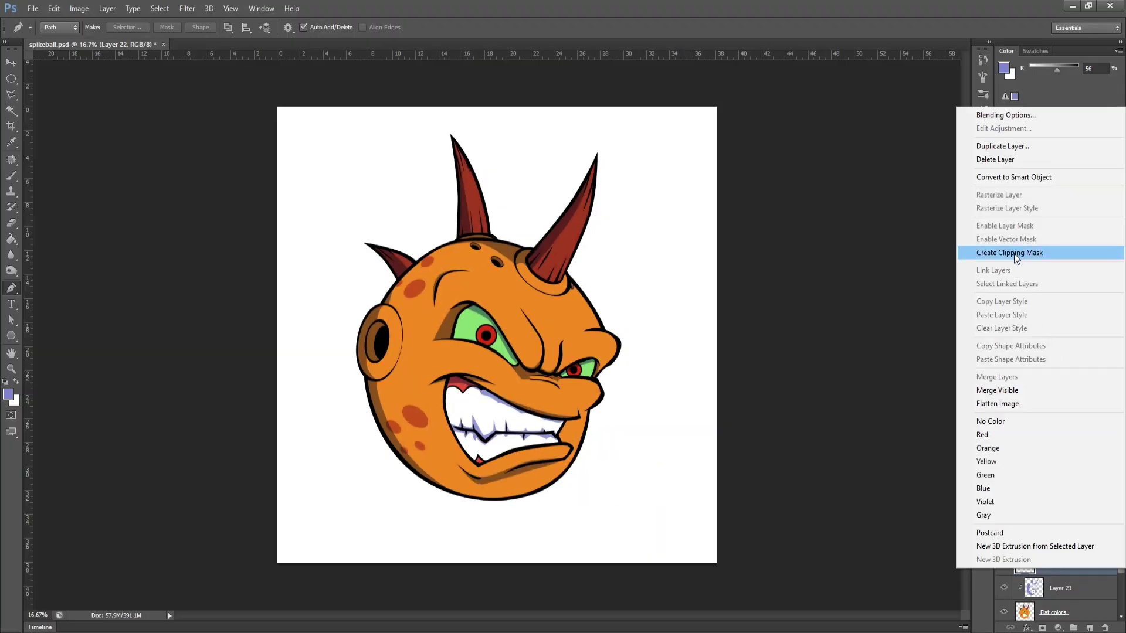
Step: Clip the new empty layer above the shading layer to the flat colors and set its blend mode to Overlay
click(1013, 253)
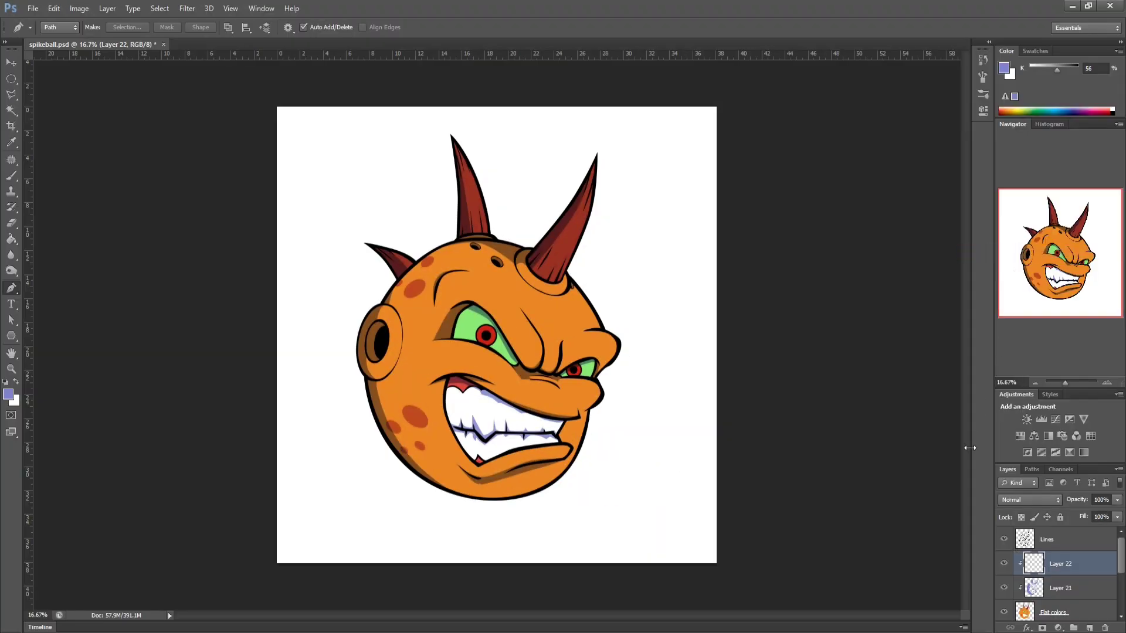
click(1016, 498)
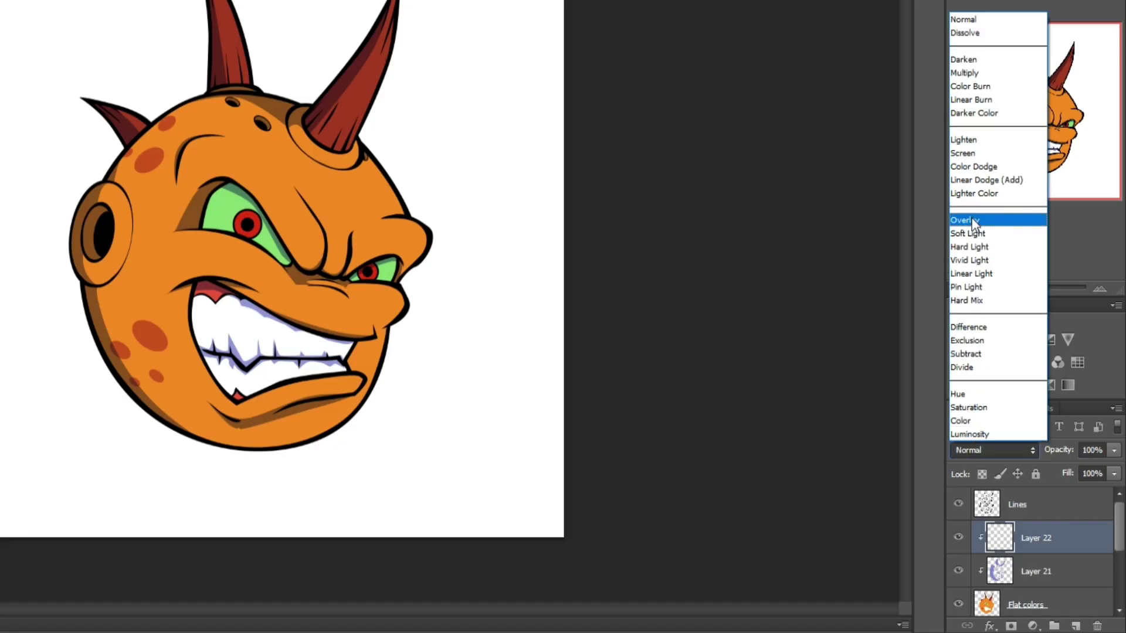
click(972, 225)
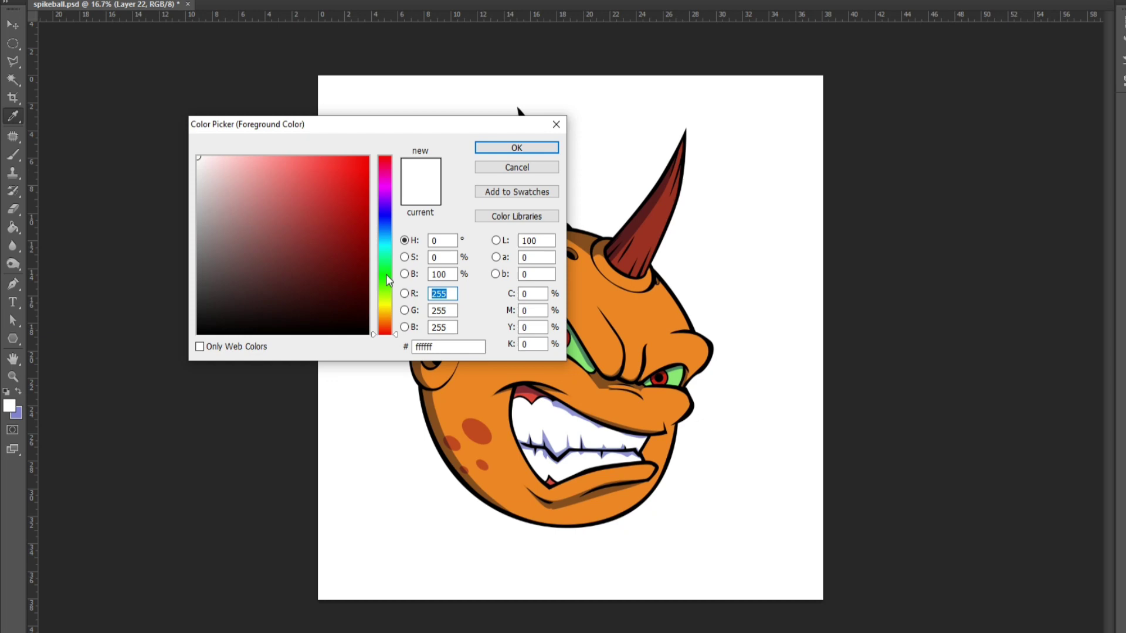
Step: Set the foreground color to a very pale yellow for the highlights
drag(390, 321, 389, 311)
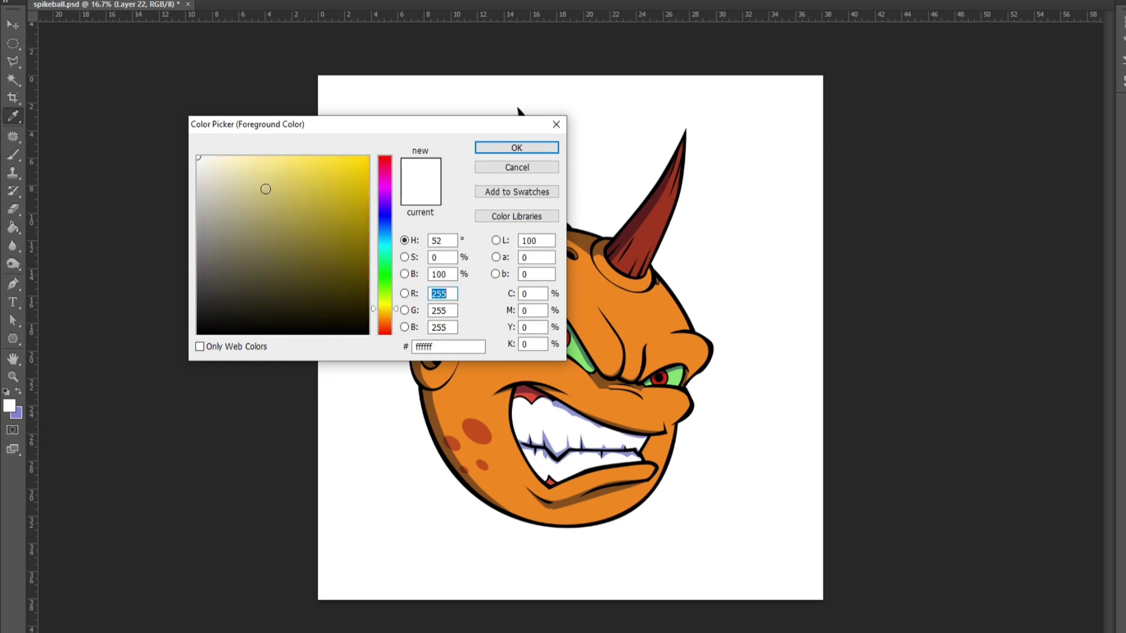
drag(266, 189, 240, 159)
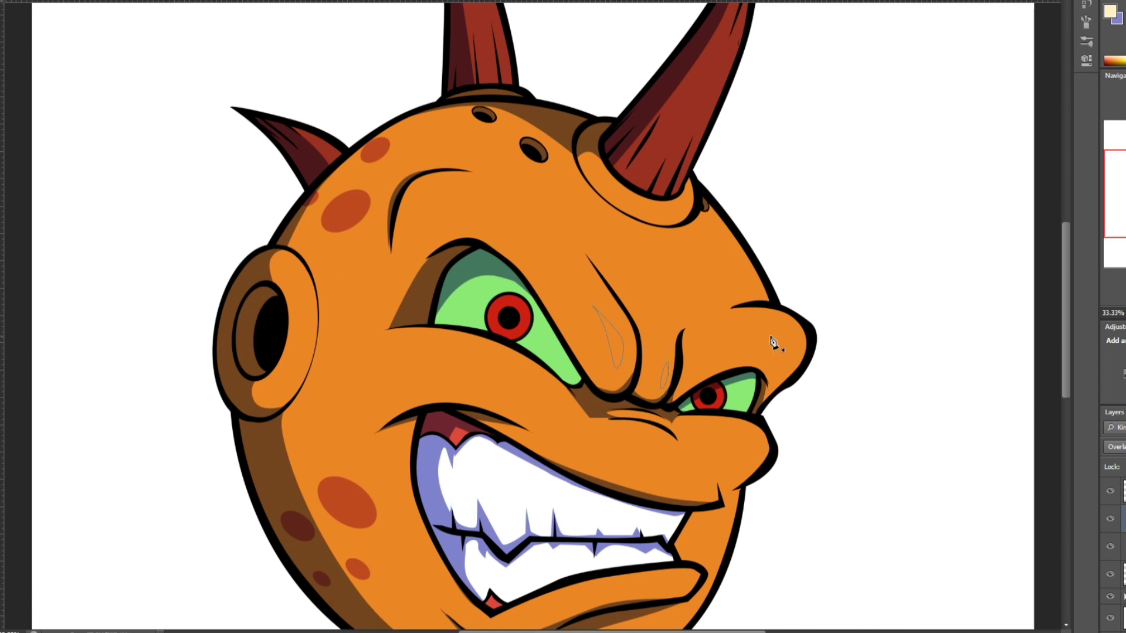
Step: Trace closed Pen paths for highlights on the brow bump above the small eye, the forehead edge and the cheeks
click(770, 330)
click(752, 340)
click(786, 351)
click(770, 330)
drag(753, 344, 761, 348)
mouse_move(753, 359)
mouse_down()
mouse_move(732, 357)
mouse_move(706, 382)
mouse_up()
click(661, 349)
click(661, 348)
drag(650, 328, 665, 330)
click(671, 337)
Step: Trace a thin Pen highlight shape along the lower lip near the corner of the mouth
drag(1064, 268, 1064, 285)
click(688, 440)
drag(650, 446, 634, 445)
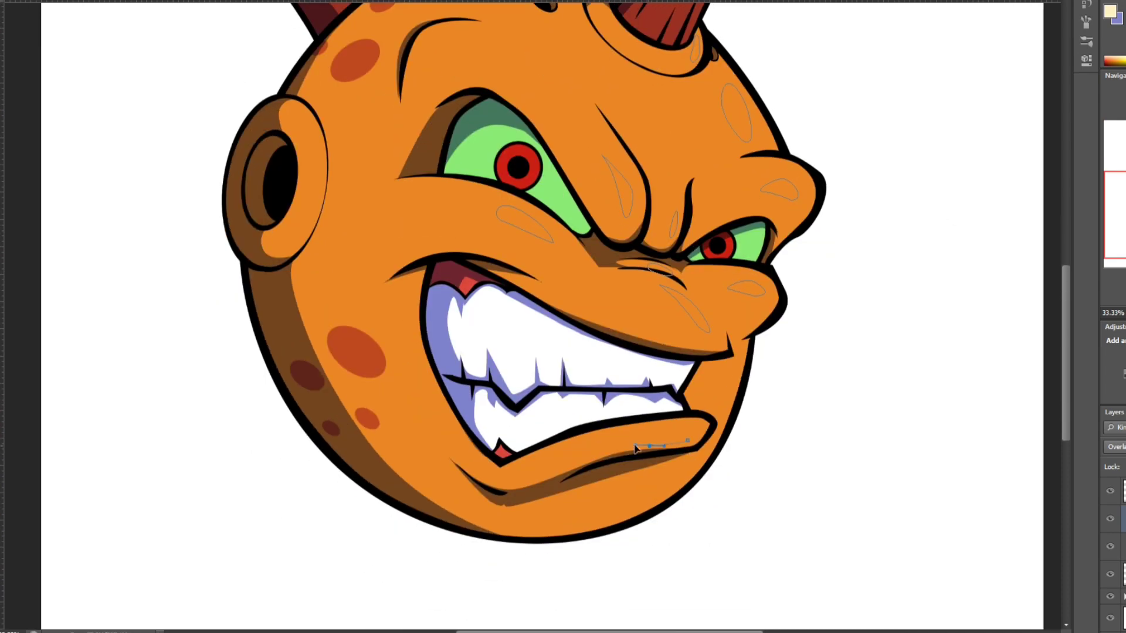
Step: Trace narrow Pen highlight shapes running lengthwise along the lit sides of the two tall horns
scroll(321, 164, up, 8)
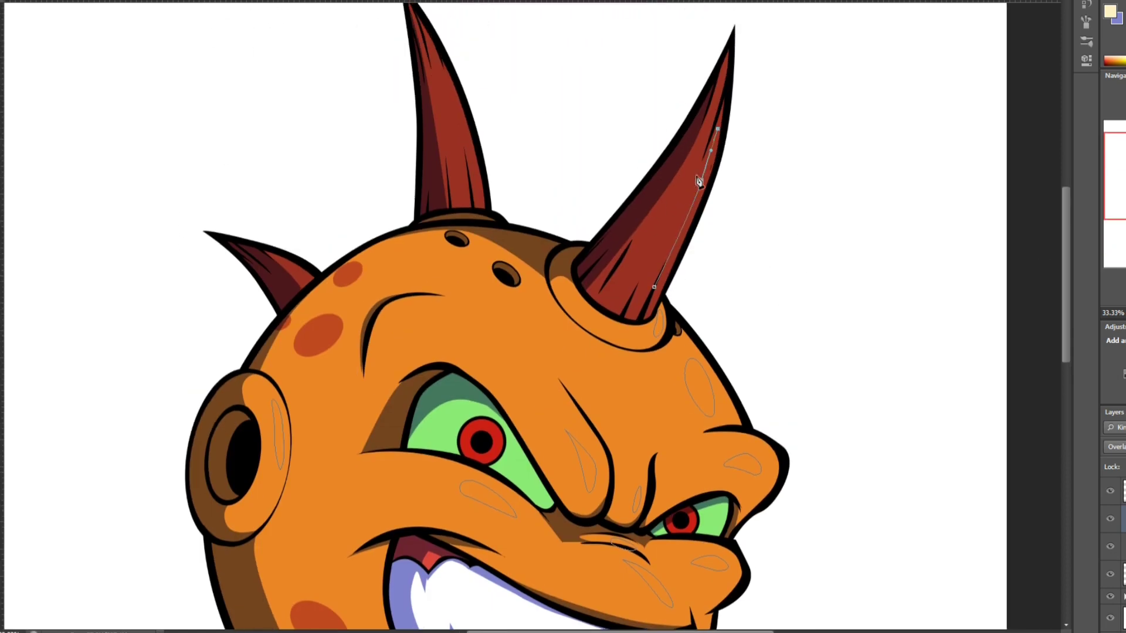
click(468, 191)
click(430, 44)
click(451, 97)
click(451, 72)
click(467, 191)
Step: Fill all the highlight paths with the pale yellow foreground color on the Overlay layer
key(ctrl+minus)
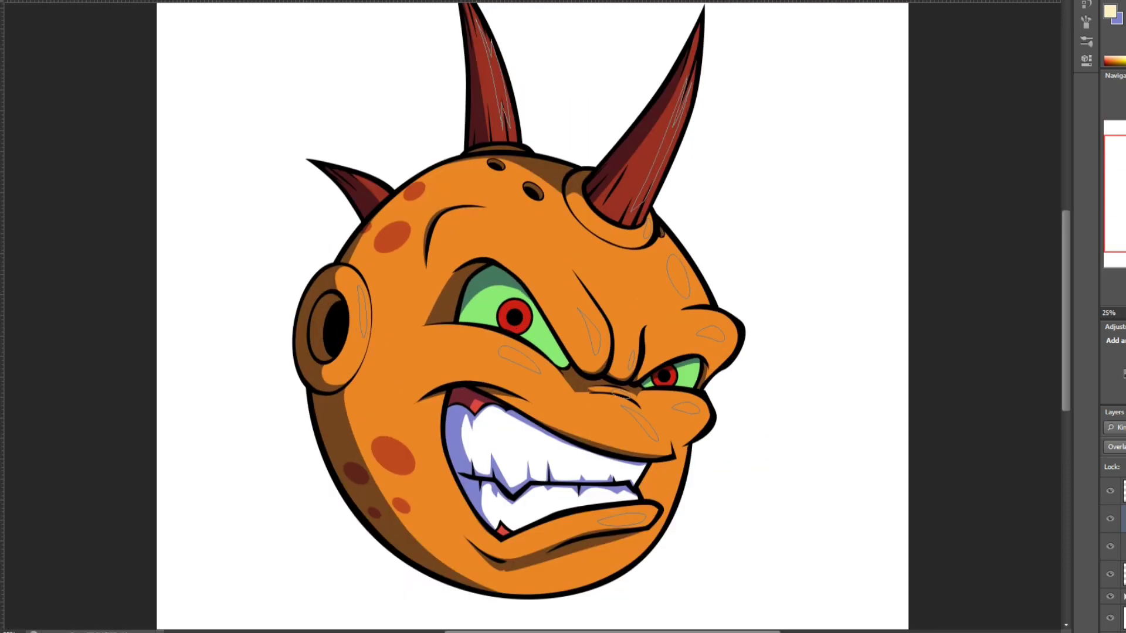
right_click(686, 308)
click(709, 367)
key(Return)
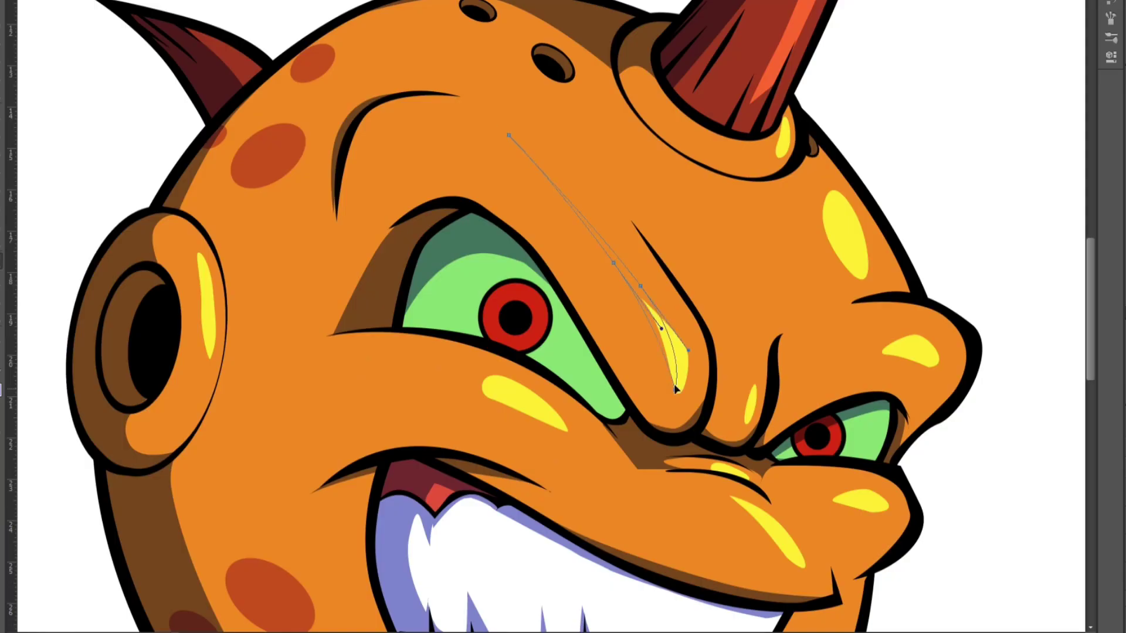
Step: Extend the highlights on the nose bridge and the brow bump with filled, tapering Pen shapes
key(Return)
click(837, 364)
click(931, 355)
key(ctrl+plus)
key(ctrl+minus)
Step: Try a brush stroke on the large eye's iris and undo it
drag(484, 275, 440, 305)
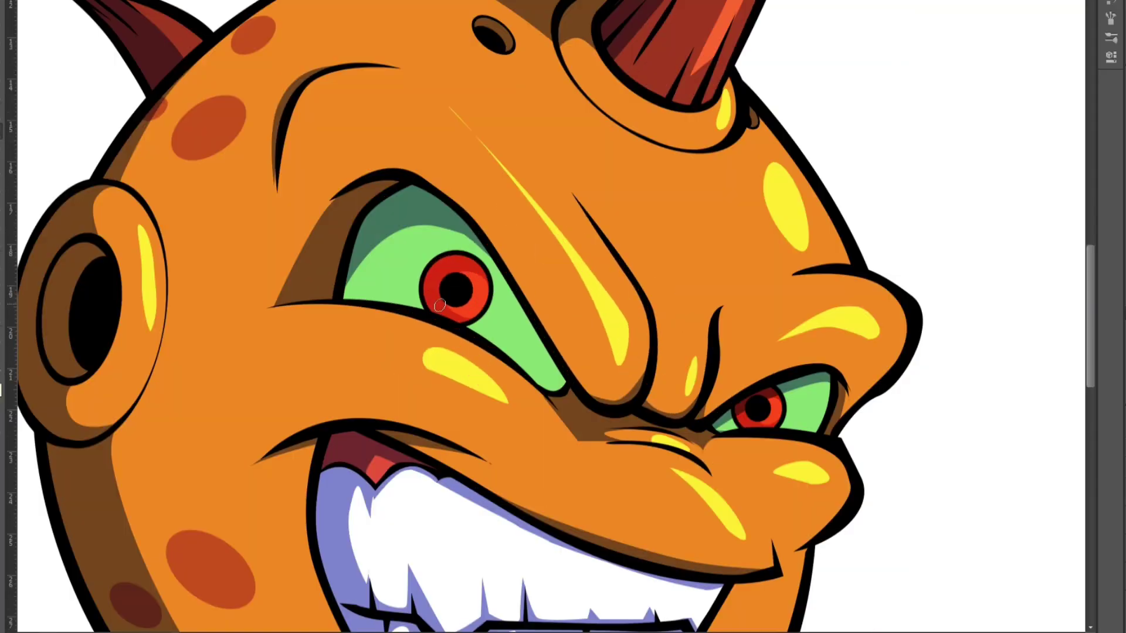
key(ctrl+z)
key(ctrl+plus)
key(ctrl+minus)
key(ctrl+minus)
key(ctrl+minus)
key(ctrl+plus)
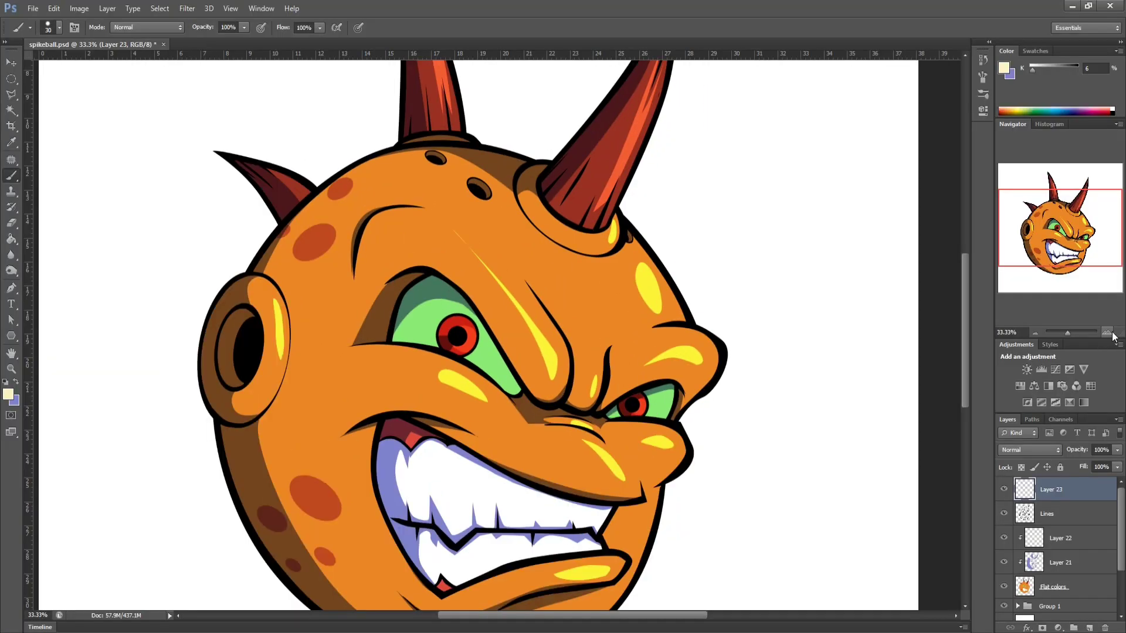
Step: Set the foreground color to pure white (ffffff) for the eye reflections
click(1110, 333)
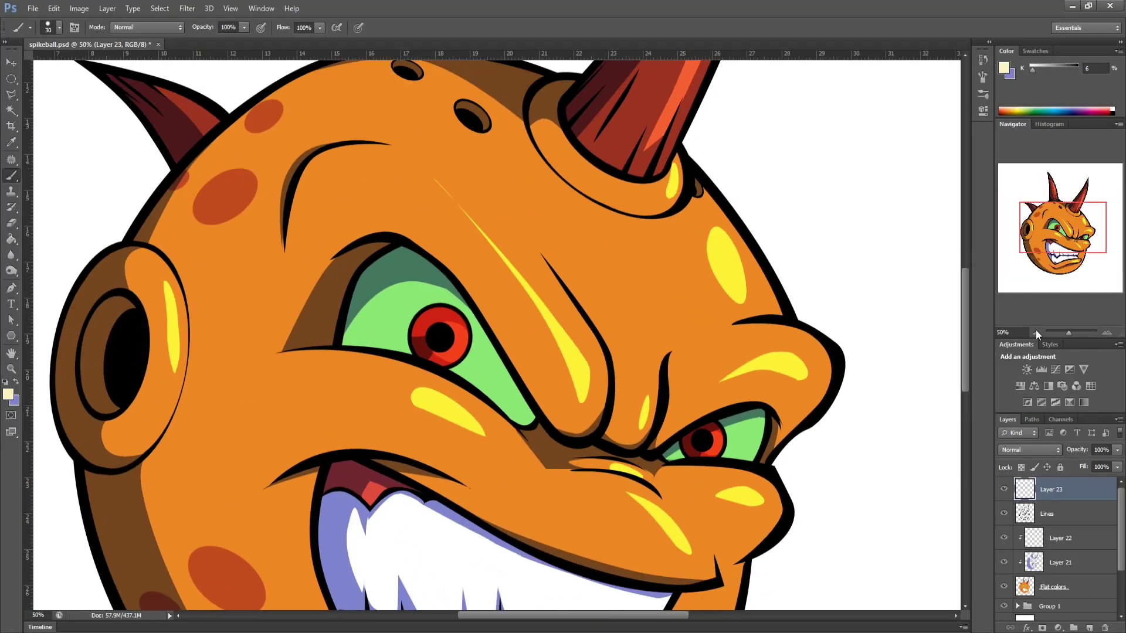
click(9, 395)
click(170, 173)
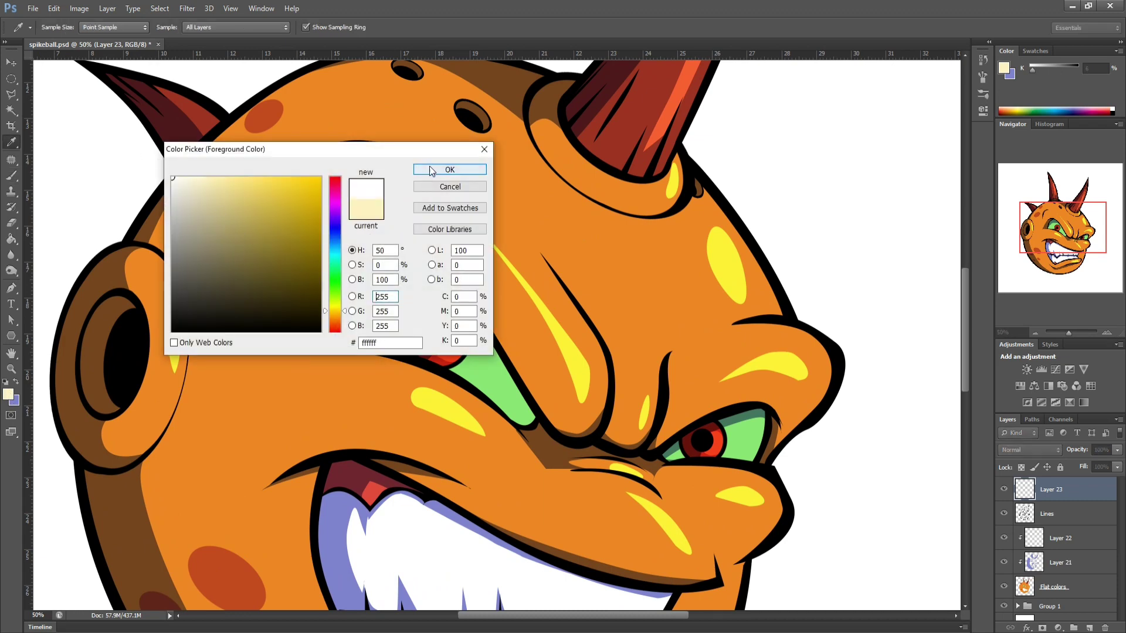
click(447, 169)
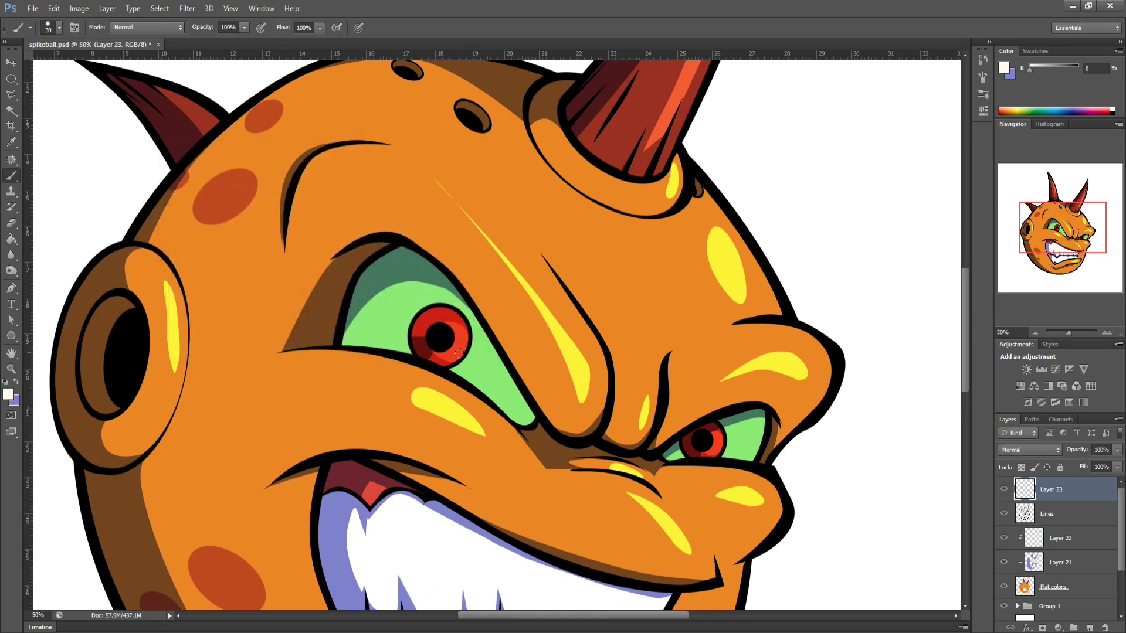
Step: Trace elongated Pen reflections beside the pupils of both eyes and fill them with white
key(p)
mouse_move(452, 343)
mouse_down()
mouse_move(470, 343)
mouse_move(459, 351)
mouse_up()
right_click(557, 324)
click(586, 343)
drag(482, 359, 463, 338)
click(451, 339)
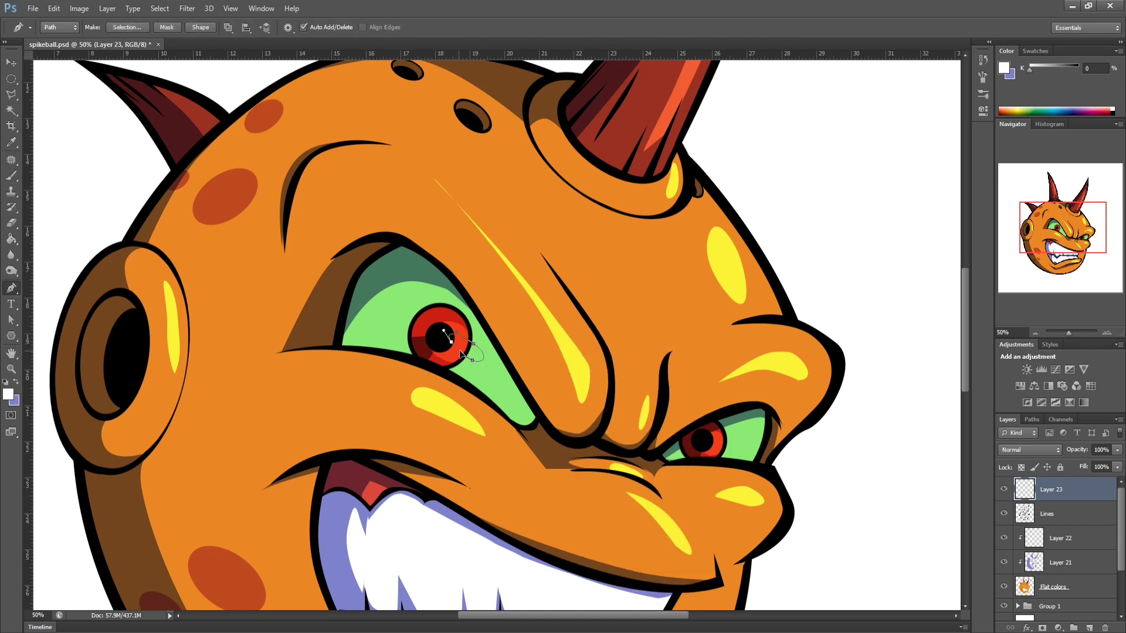
click(711, 445)
right_click(665, 300)
right_click(711, 221)
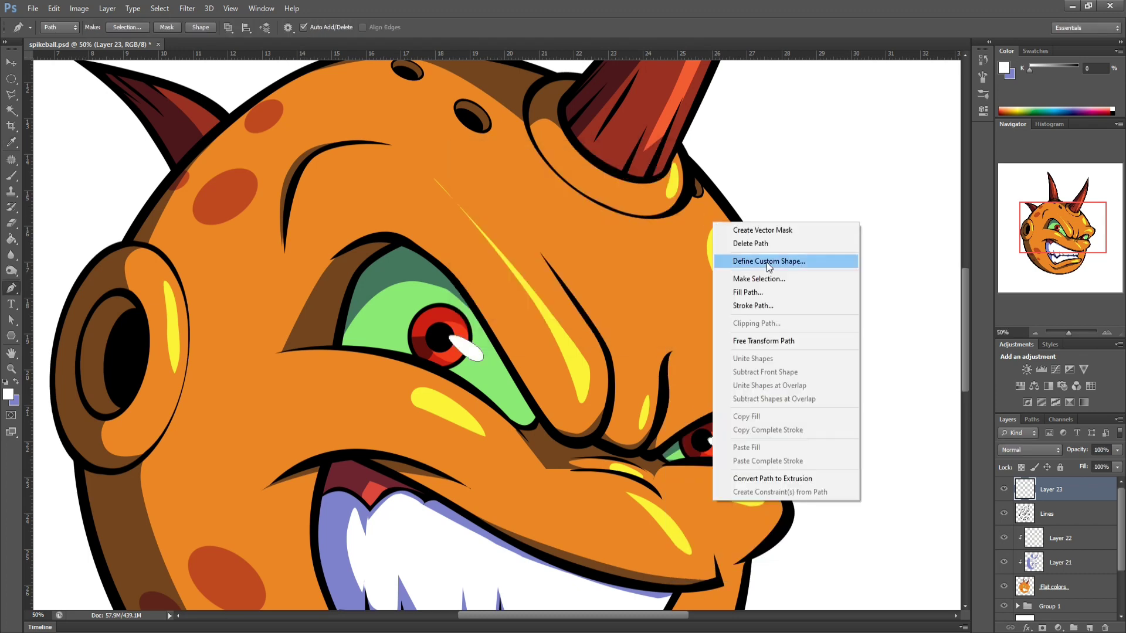
Step: Erase the elongated white reflections from both eyes
click(1036, 332)
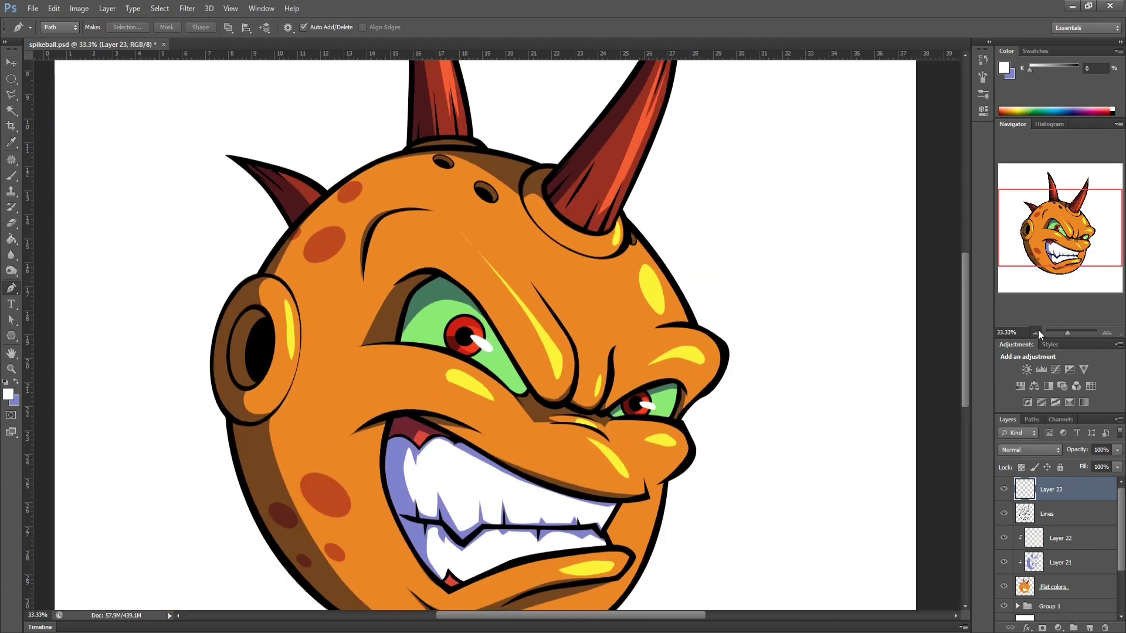
click(1036, 332)
click(1037, 332)
click(1105, 332)
click(1106, 332)
click(1106, 331)
click(483, 352)
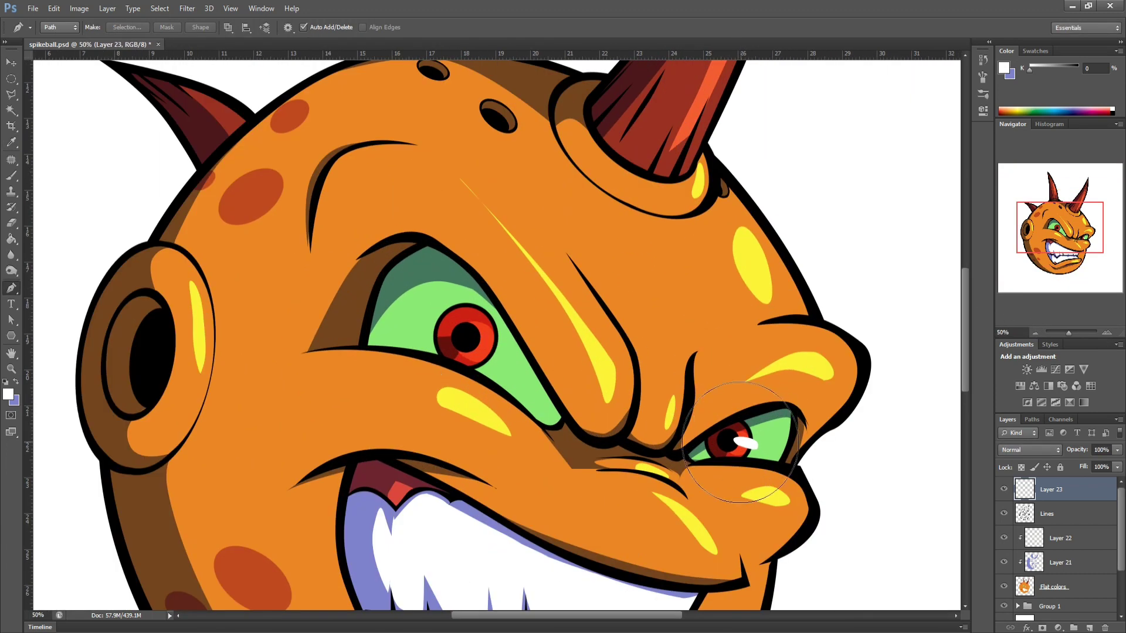
click(731, 445)
Step: Paint a round white reflection dot beside the pupil of each eye with the Brush
click(13, 175)
click(492, 348)
click(750, 443)
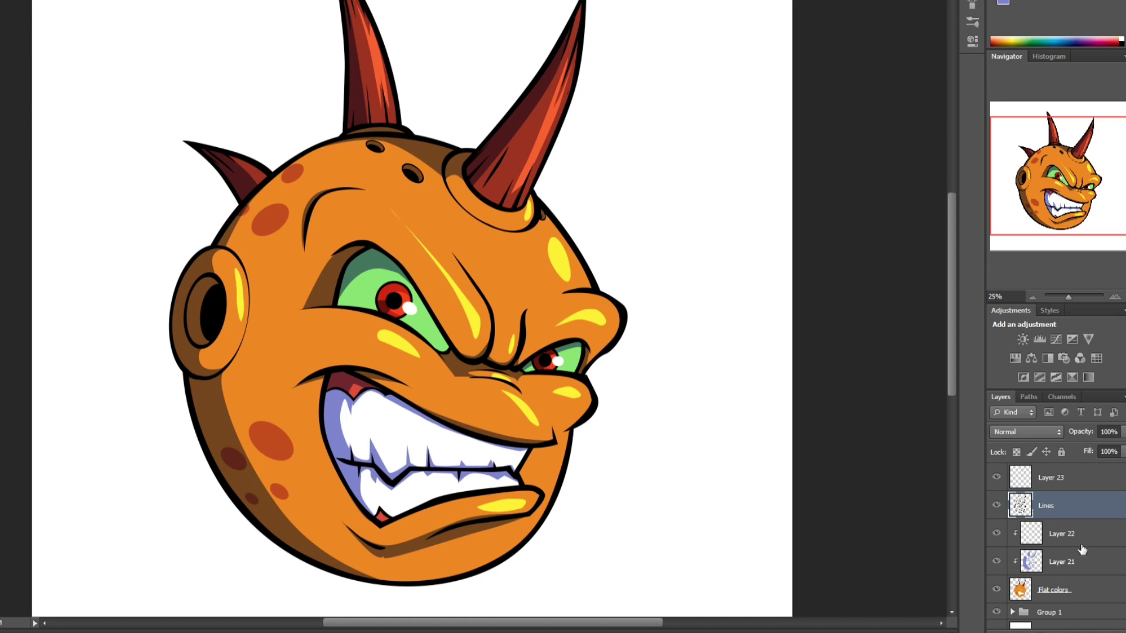
Step: Add a new layer directly above the Lines layer and clip it to the line art
key(ctrl+shift+alt+n)
right_click(1056, 505)
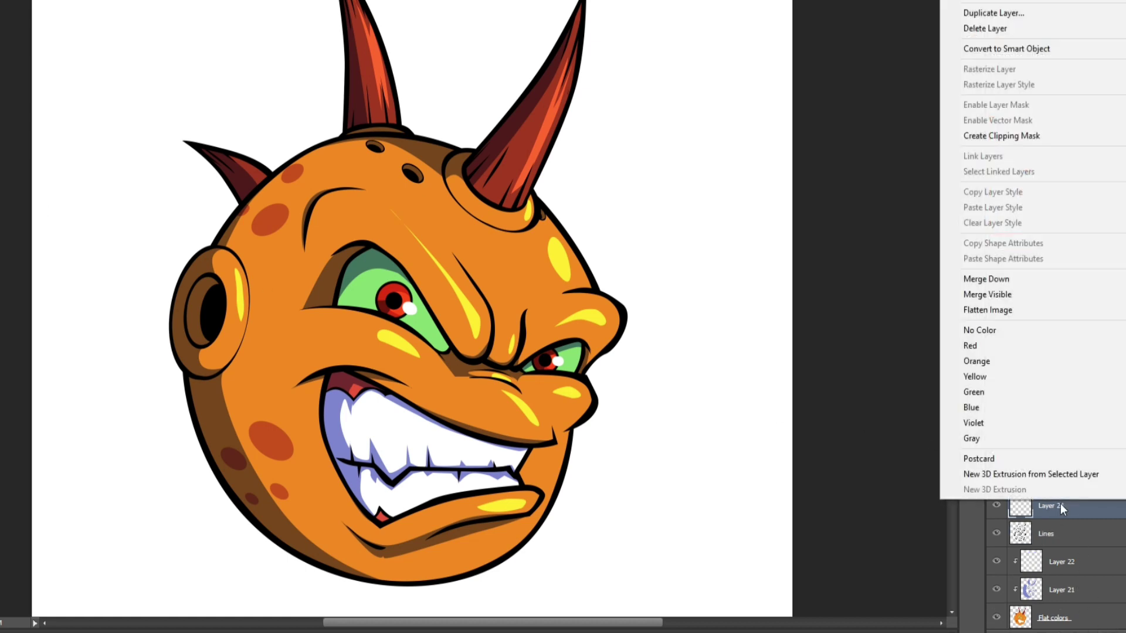
click(1033, 143)
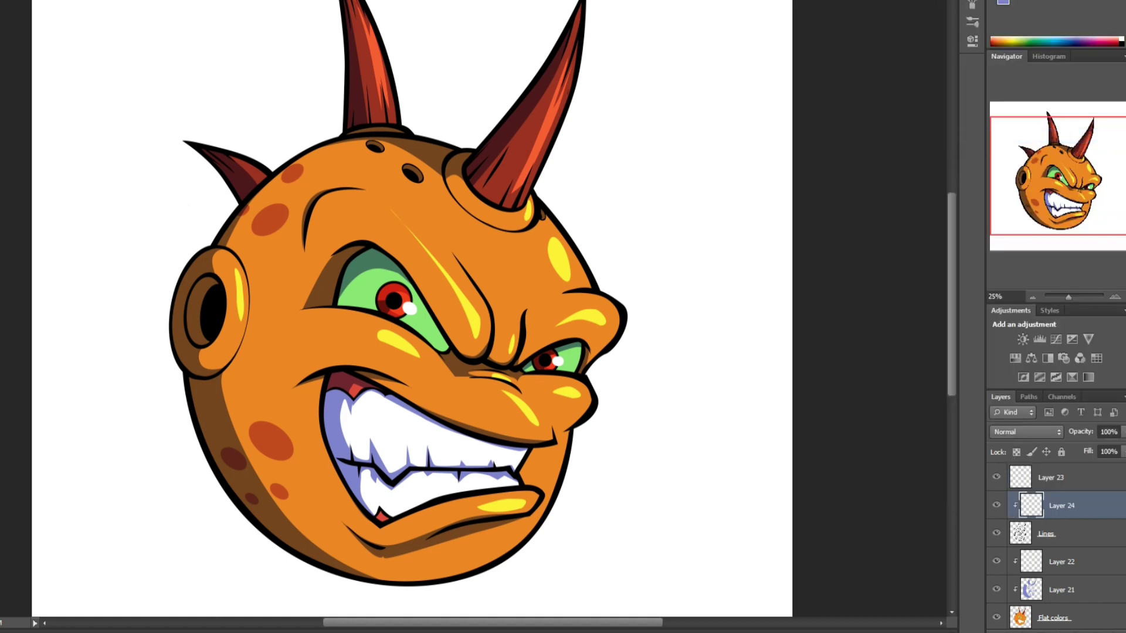
Step: Sample the orange skin, shift the foreground color to dark brown 4c1902, and fill the clipped layer with the Paint Bucket
alt+click(287, 294)
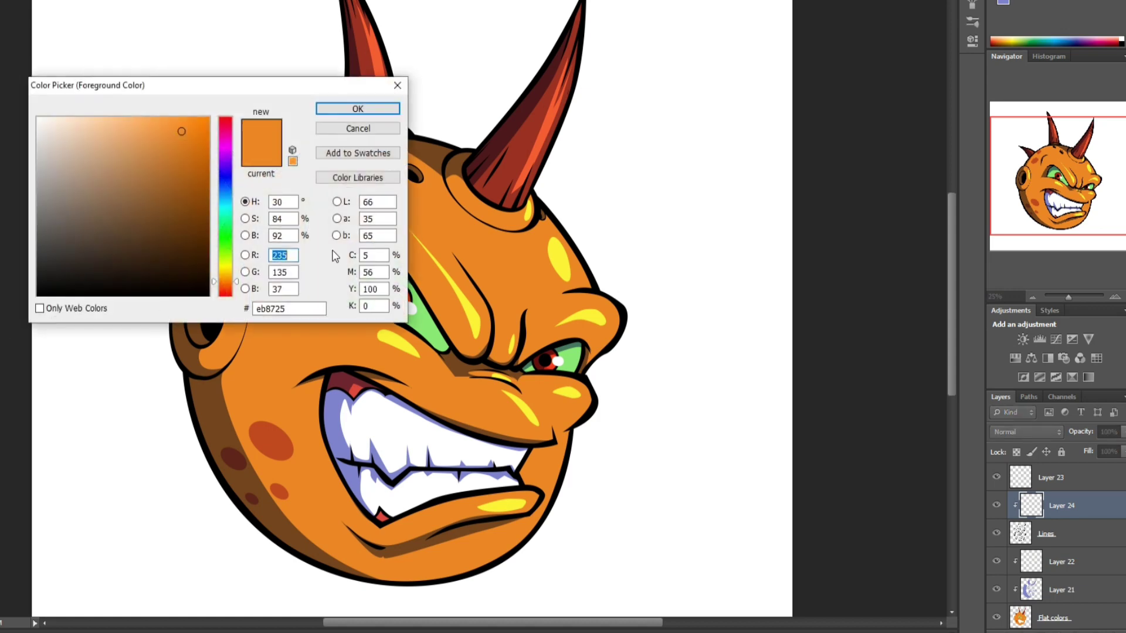
drag(229, 288, 228, 288)
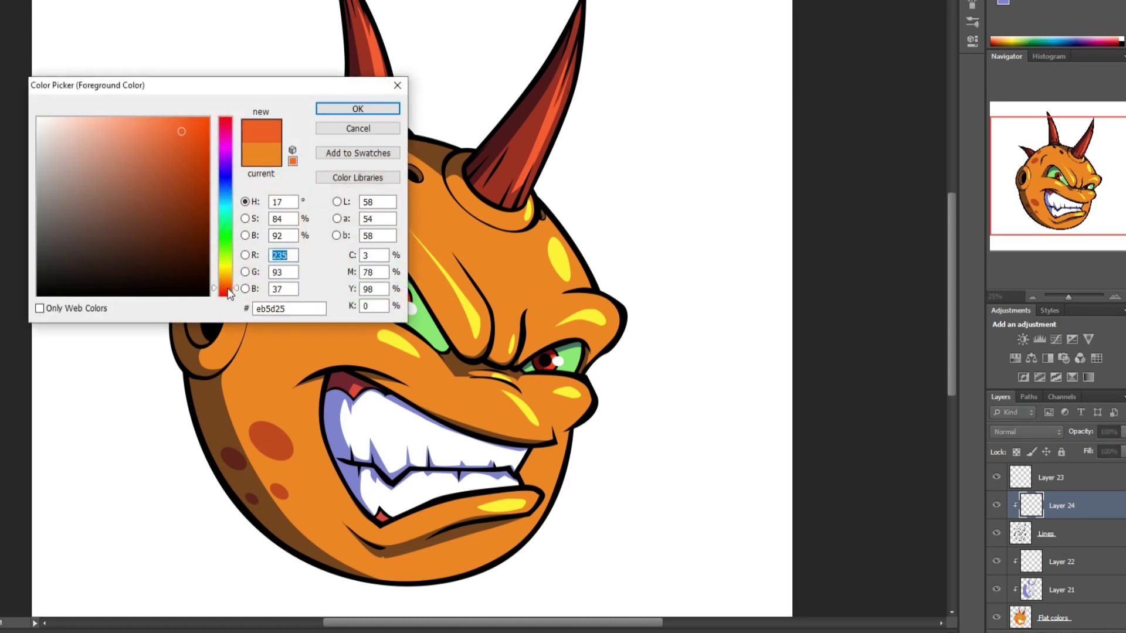
click(204, 243)
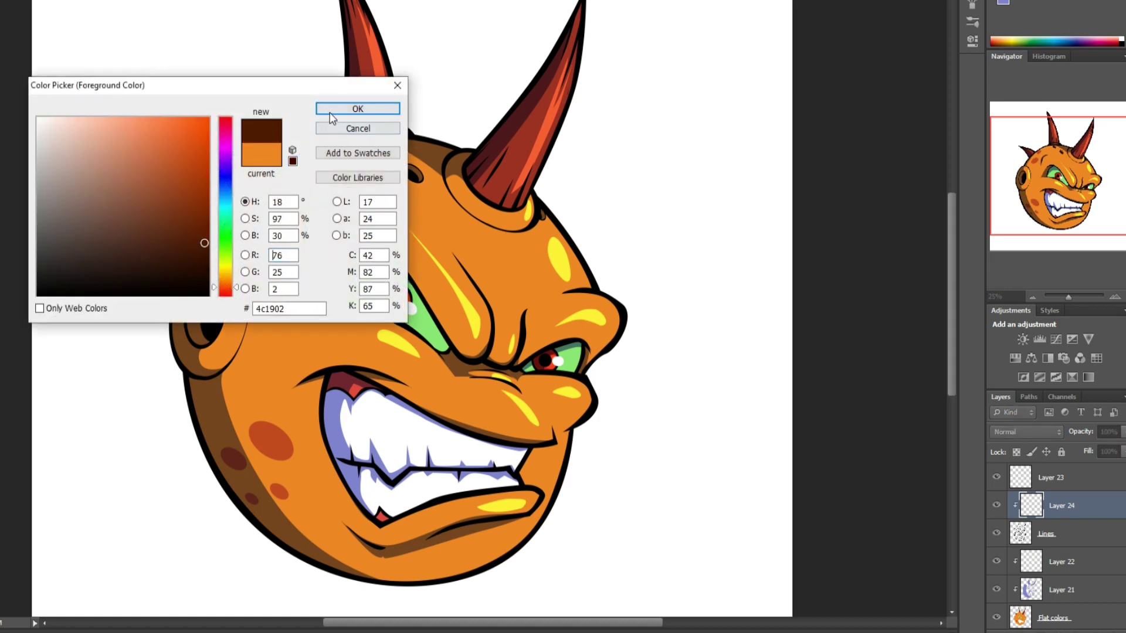
click(332, 110)
key(g)
click(433, 371)
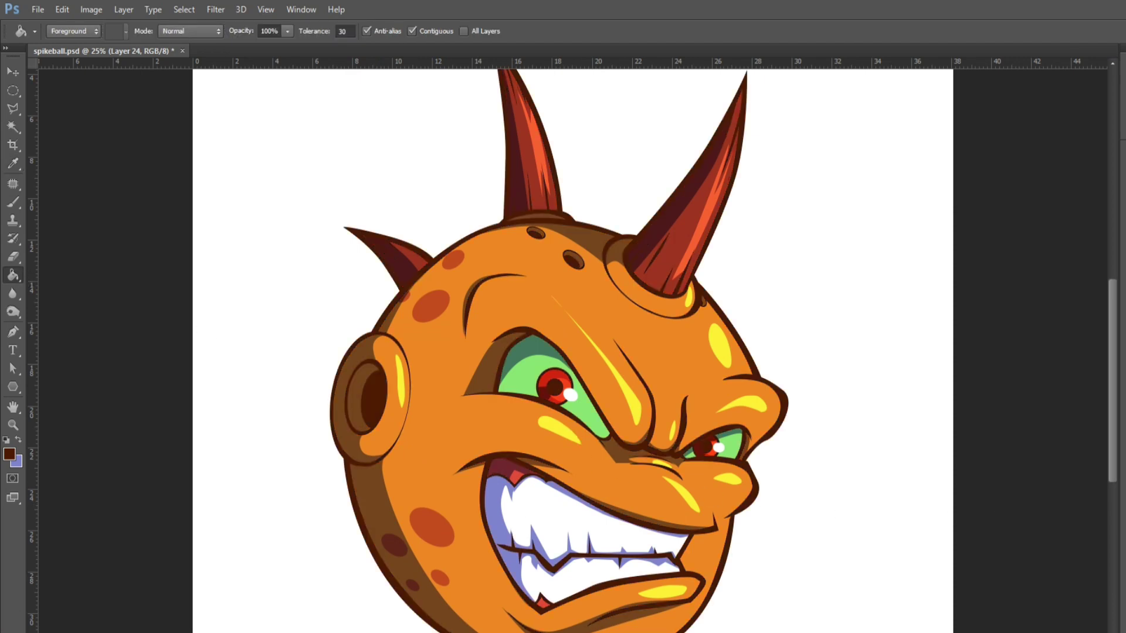
click(9, 454)
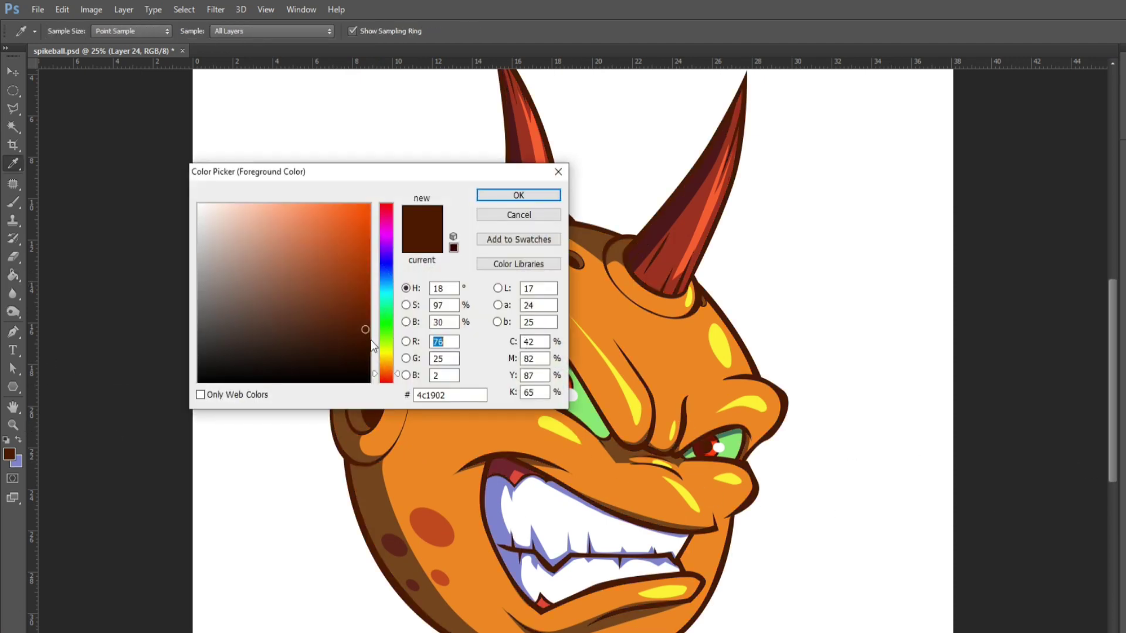
click(364, 344)
click(366, 351)
click(505, 217)
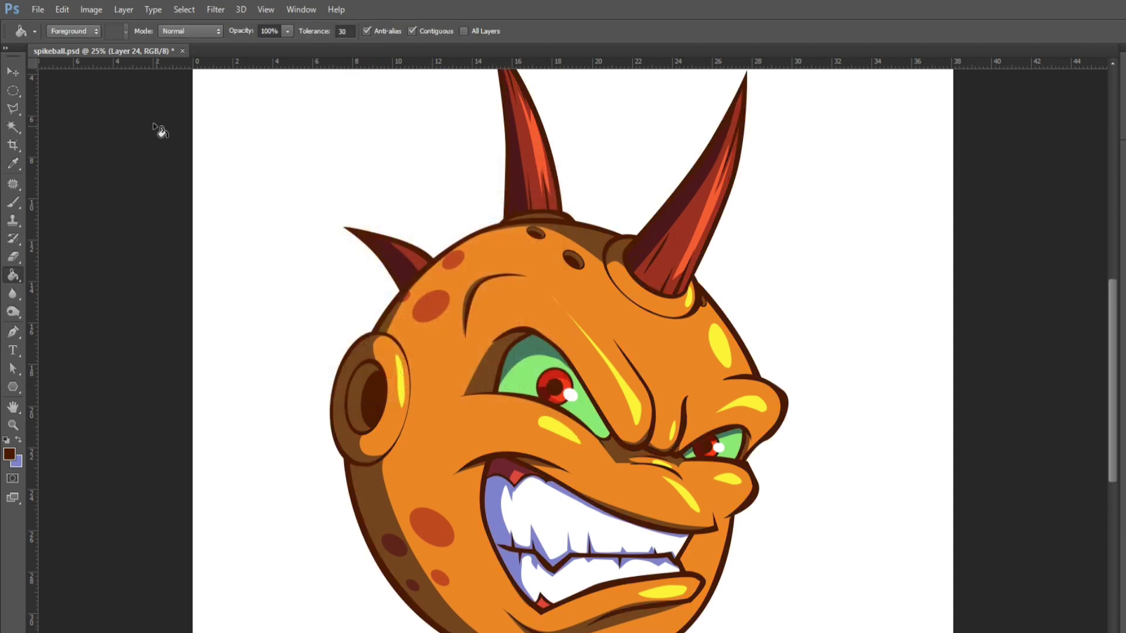
Step: Adjust the line color layer with Hue/Saturation, setting Saturation to +54 and Lightness to -33
click(91, 9)
mouse_move(111, 46)
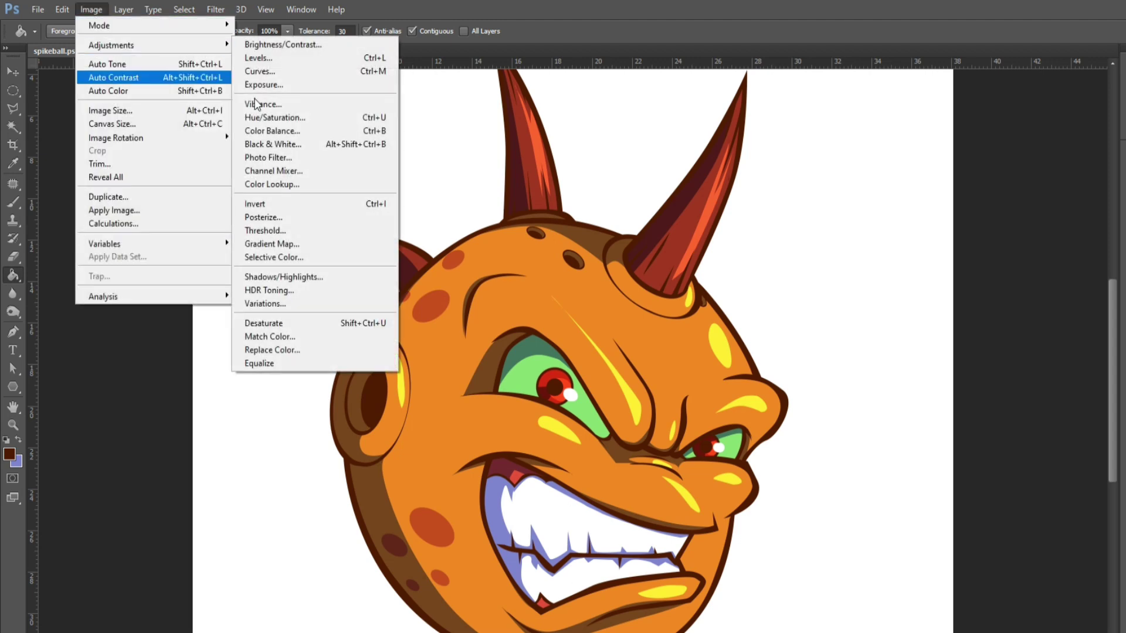
click(313, 118)
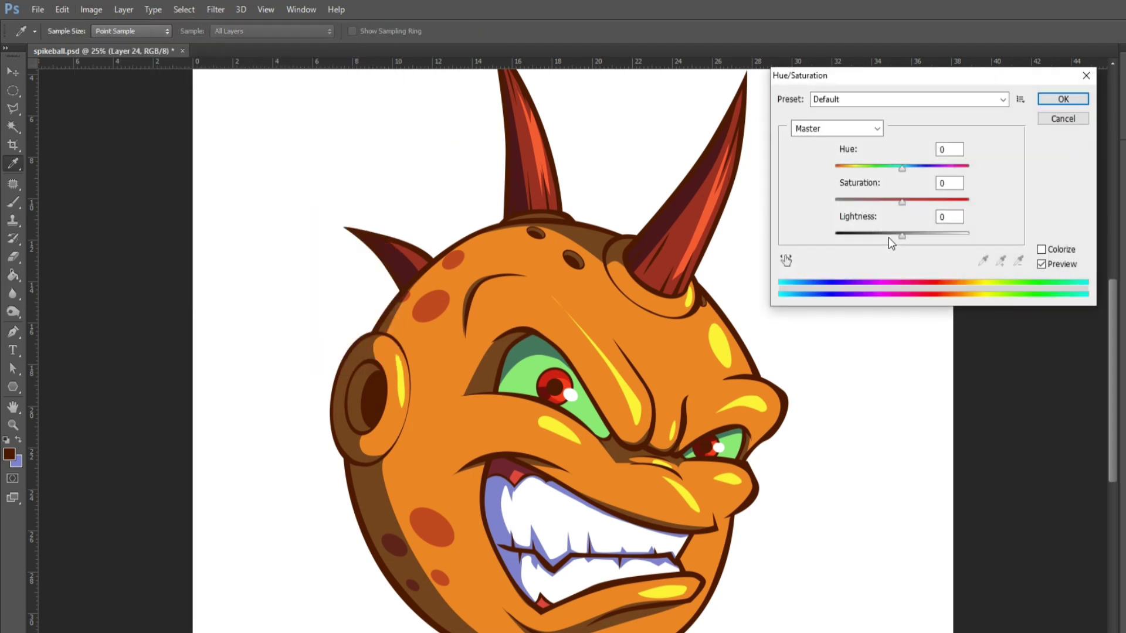
drag(889, 237, 882, 237)
drag(925, 201, 936, 207)
drag(881, 233, 880, 234)
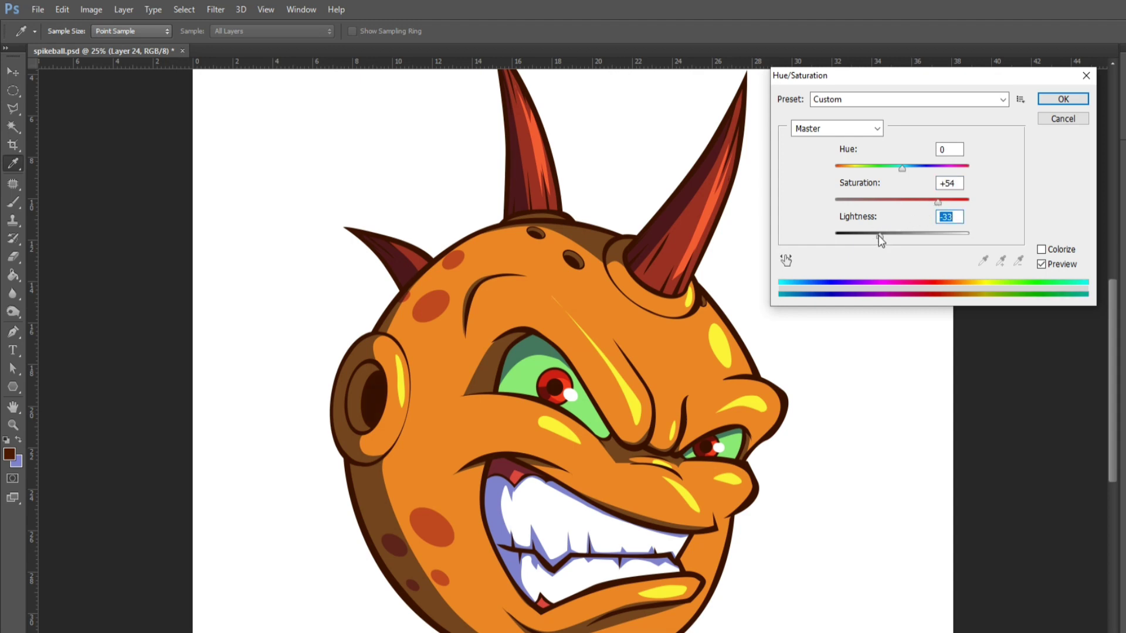
click(1062, 99)
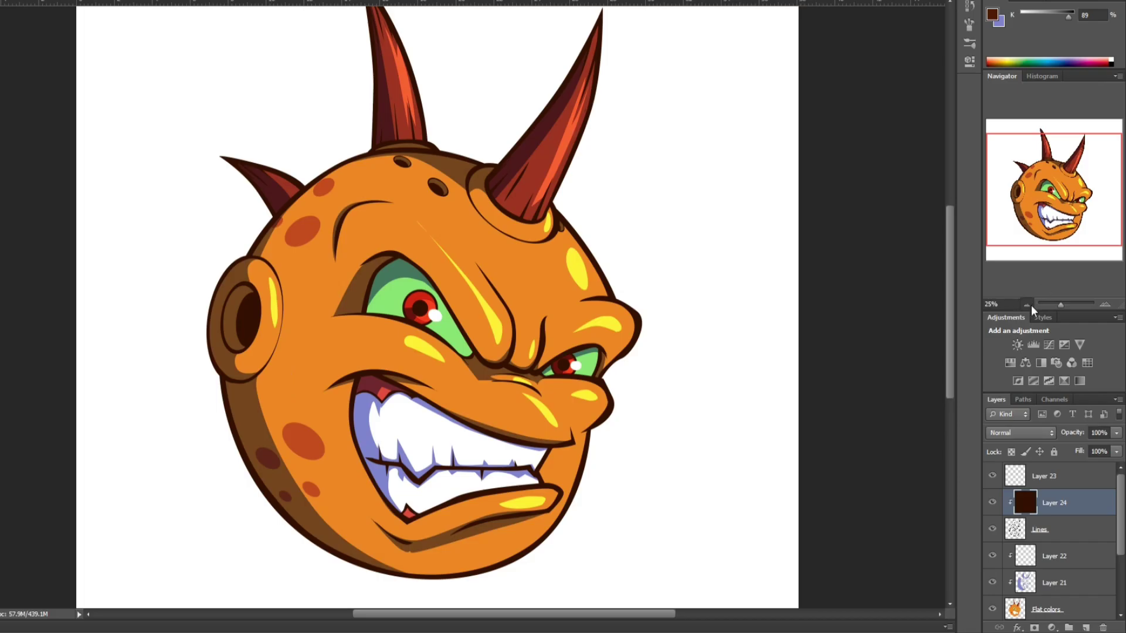
click(1028, 304)
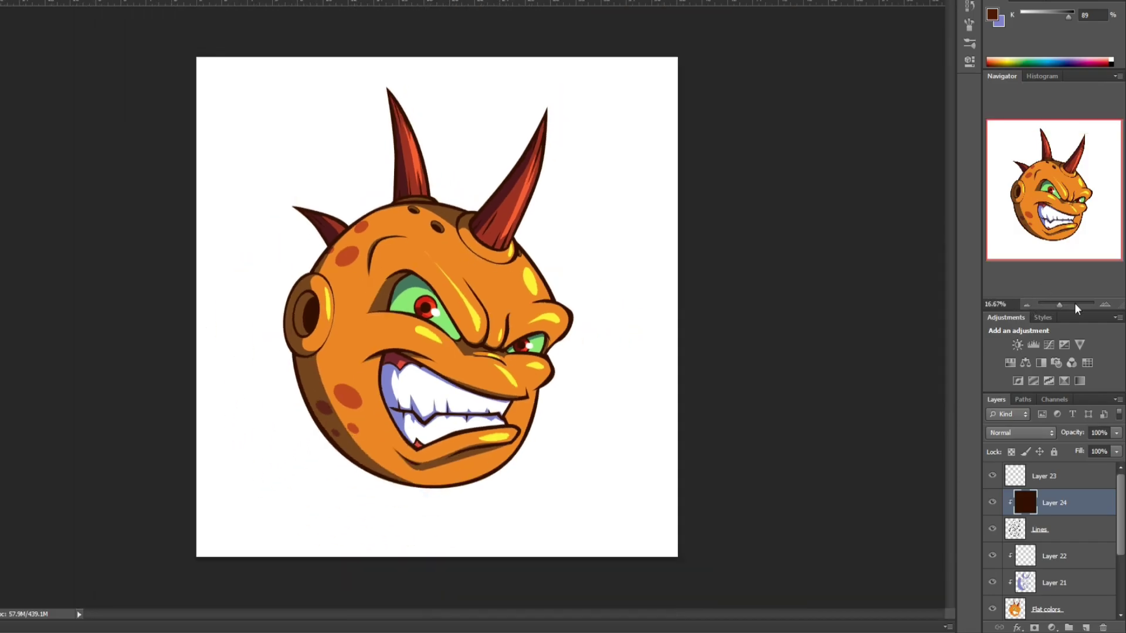
click(1105, 304)
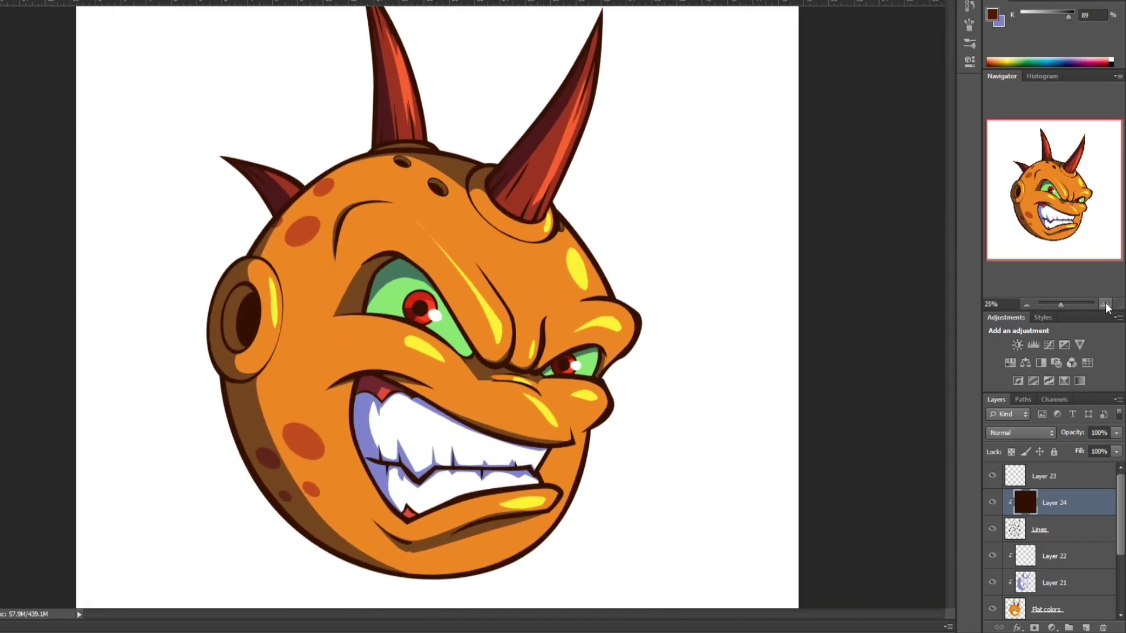
drag(1088, 231, 1088, 233)
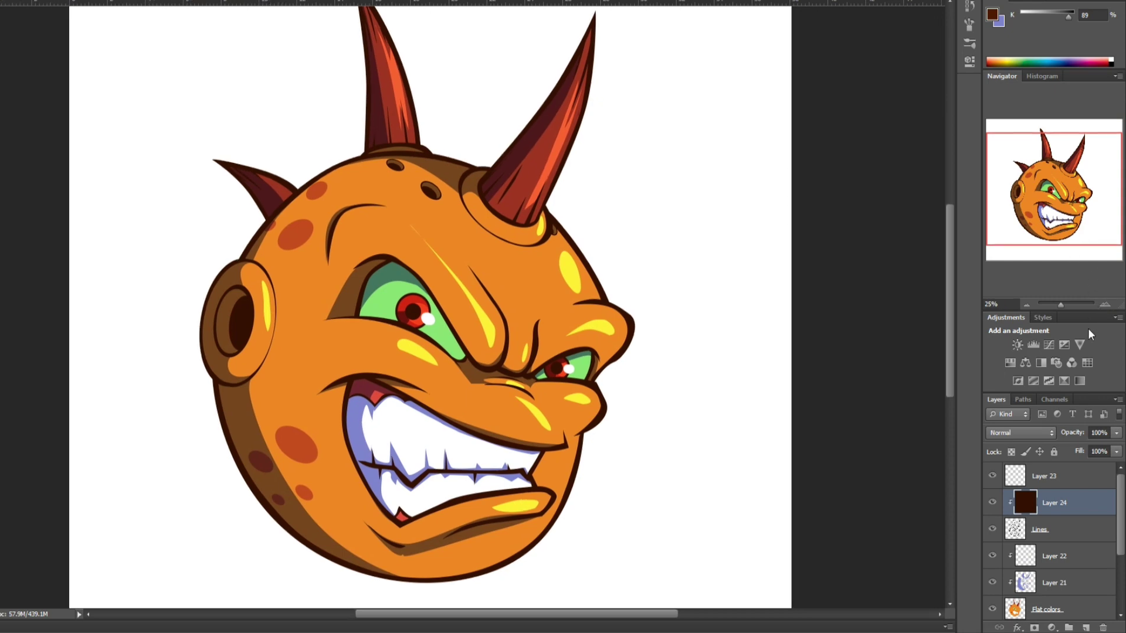
Step: Duplicate the artwork layers from Layer 23 down to Flat colors and merge the copies into a single layer
scroll(1089, 560, down, 2)
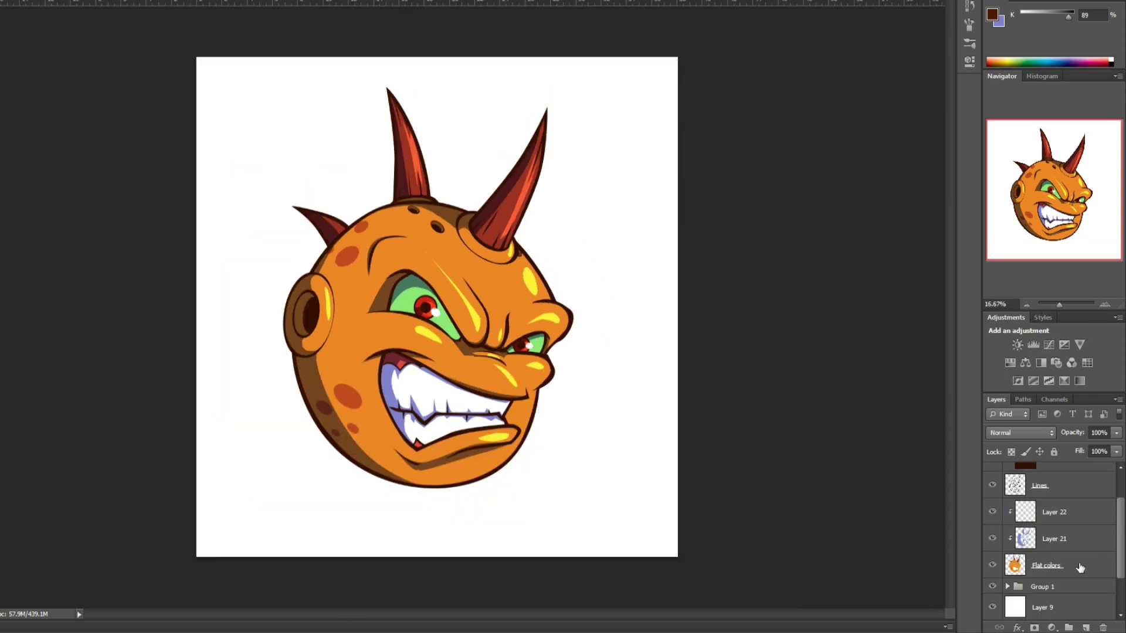
shift+click(1081, 565)
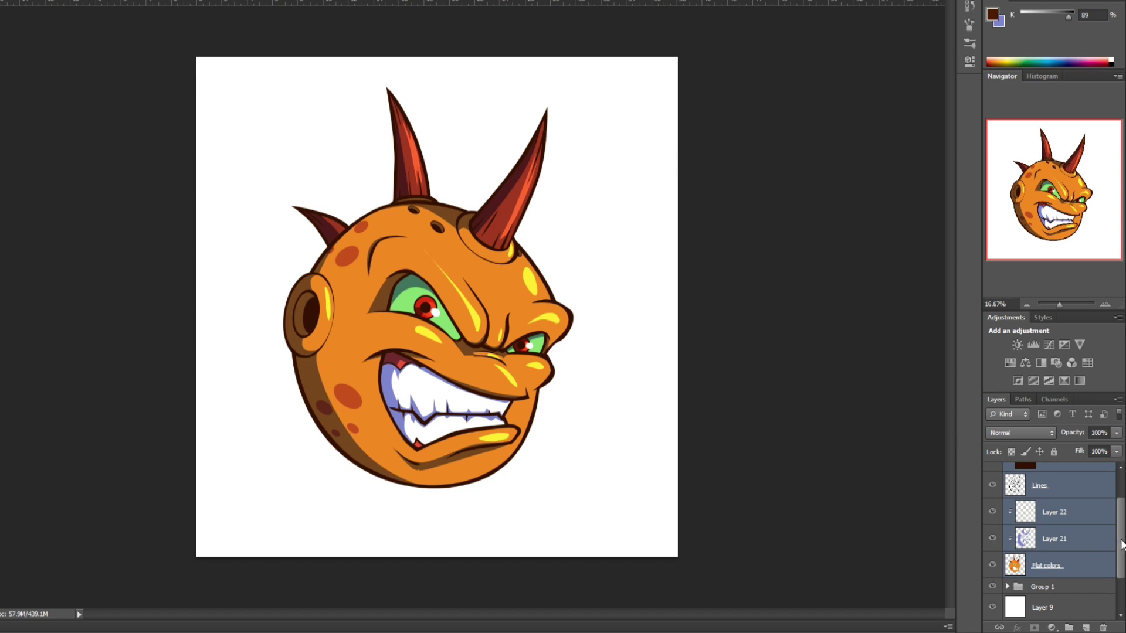
scroll(1122, 543, down, 1)
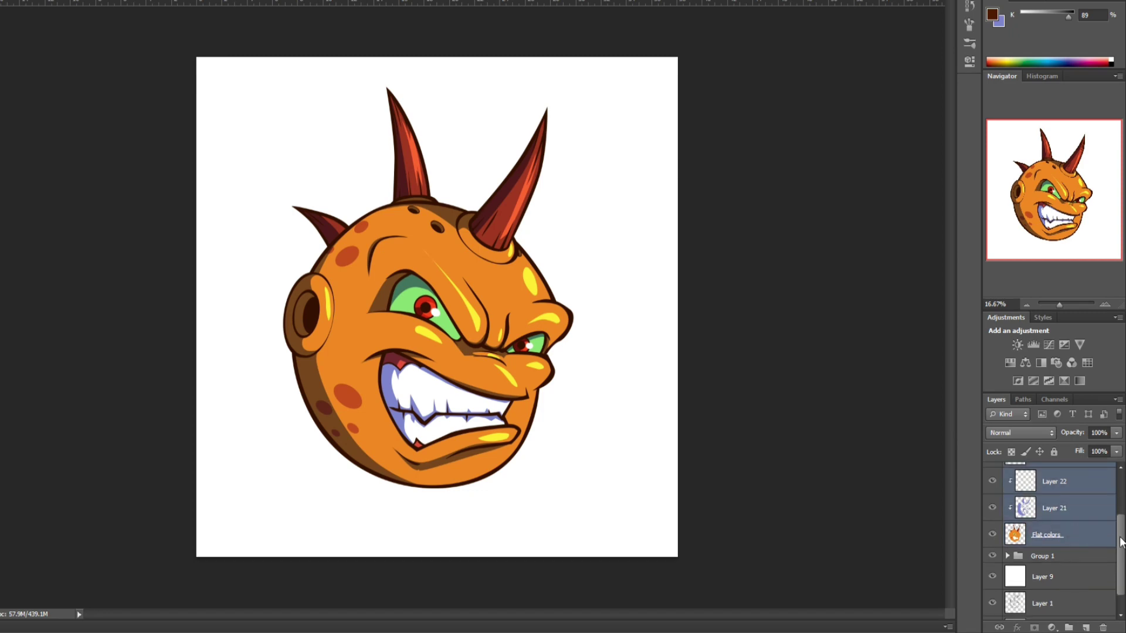
scroll(1121, 539, up, 2)
right_click(1061, 521)
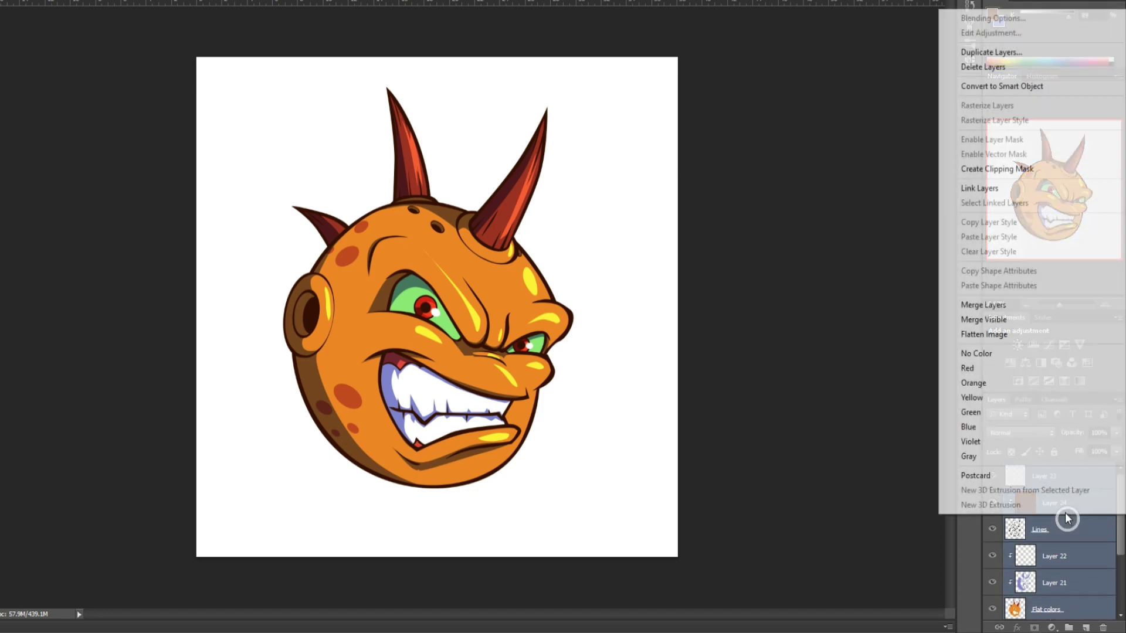
click(990, 56)
click(622, 156)
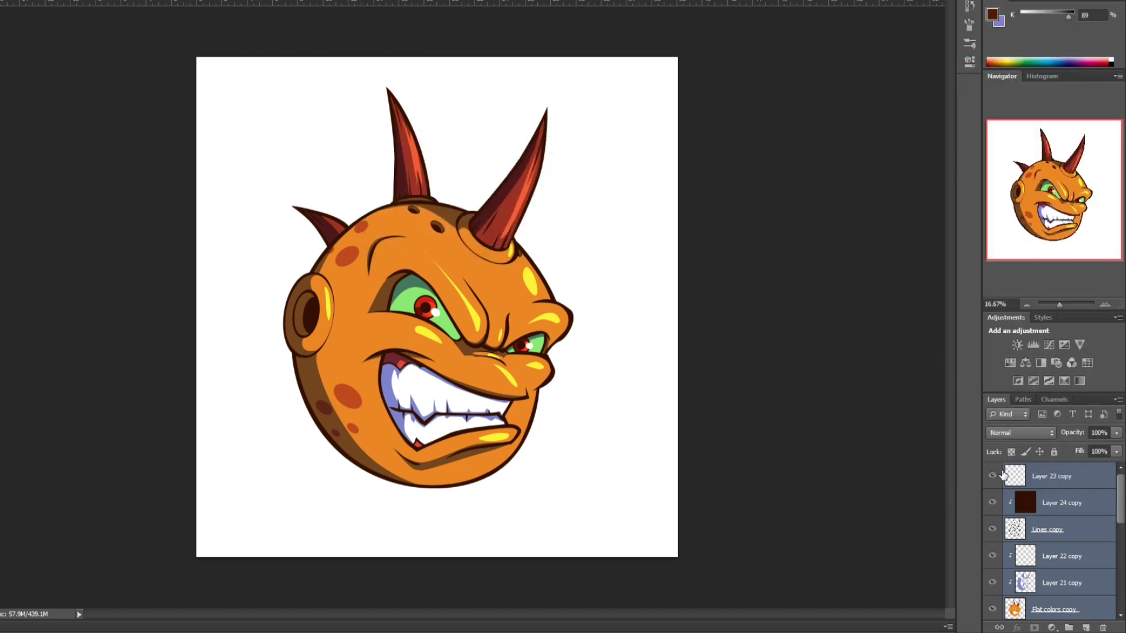
right_click(1037, 528)
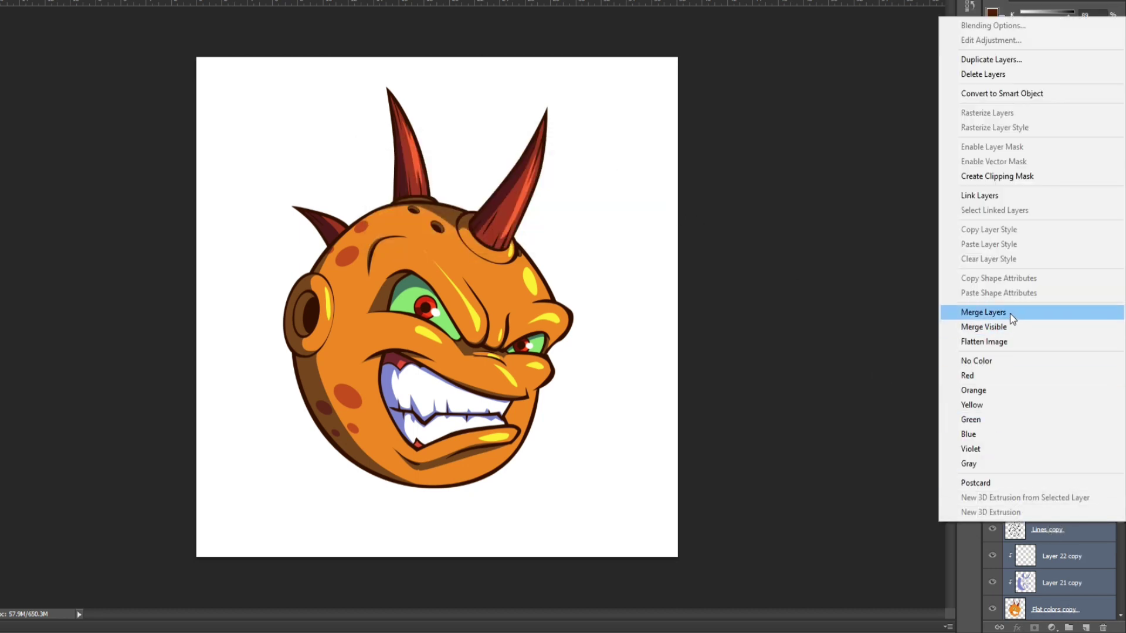
click(1011, 313)
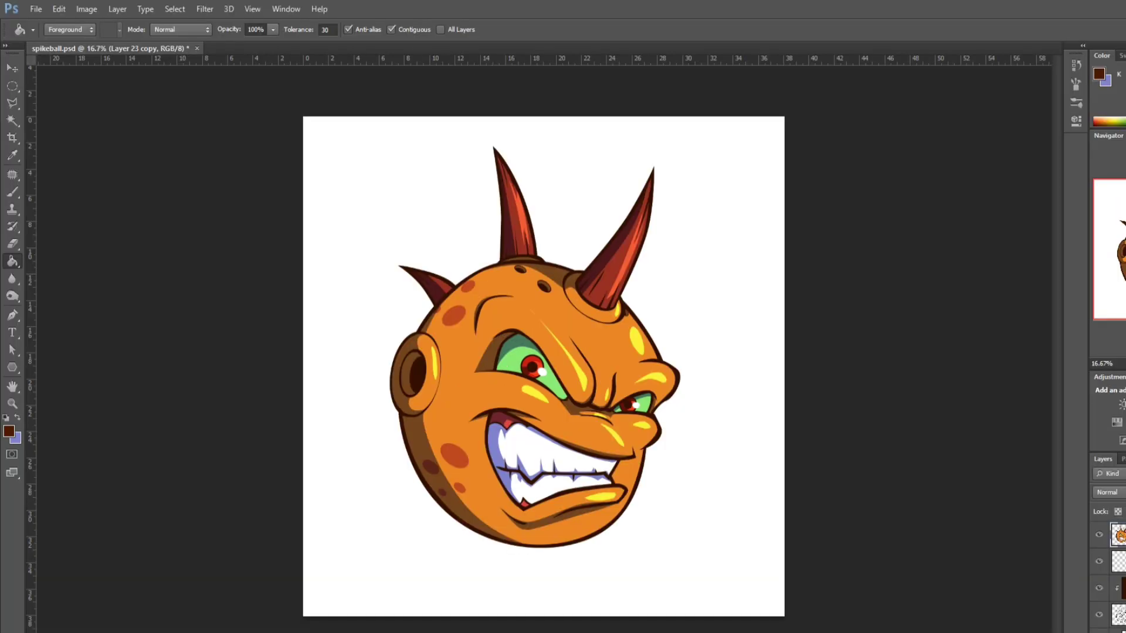
Step: Apply a Gaussian Blur with a radius of 14.1 pixels to the merged copy of the artwork
key(ctrl+plus)
click(204, 9)
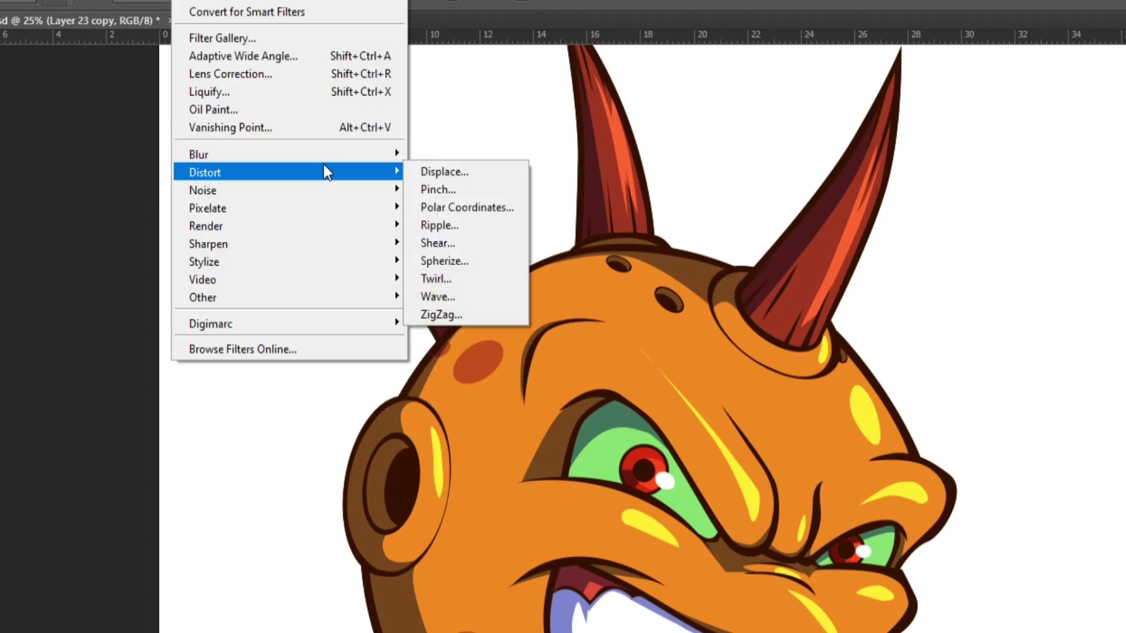
mouse_move(306, 143)
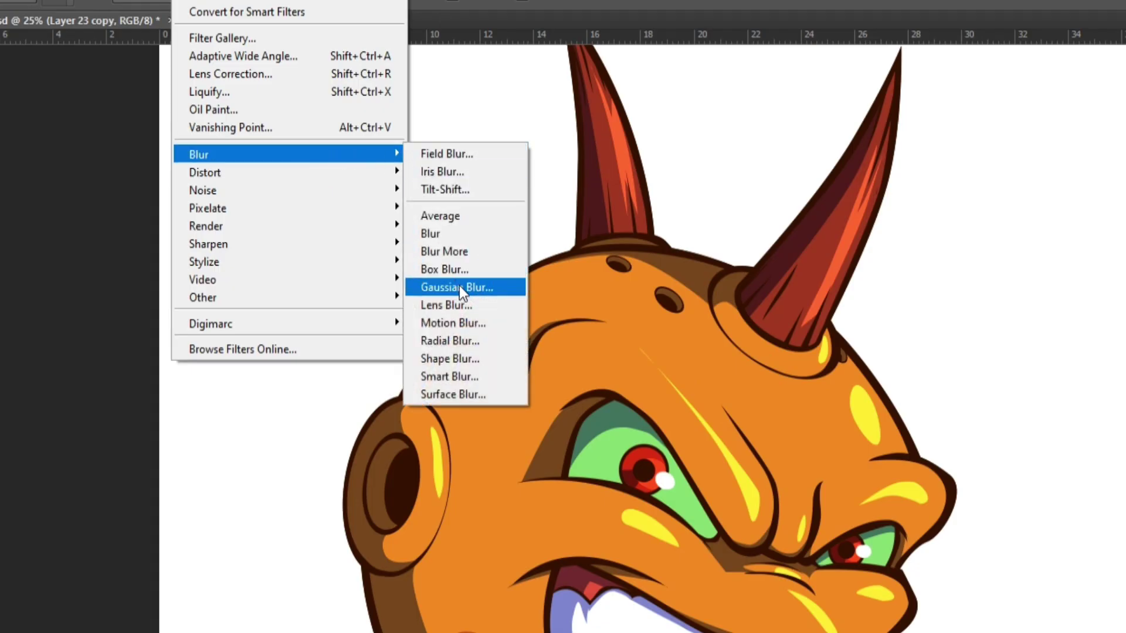
click(459, 286)
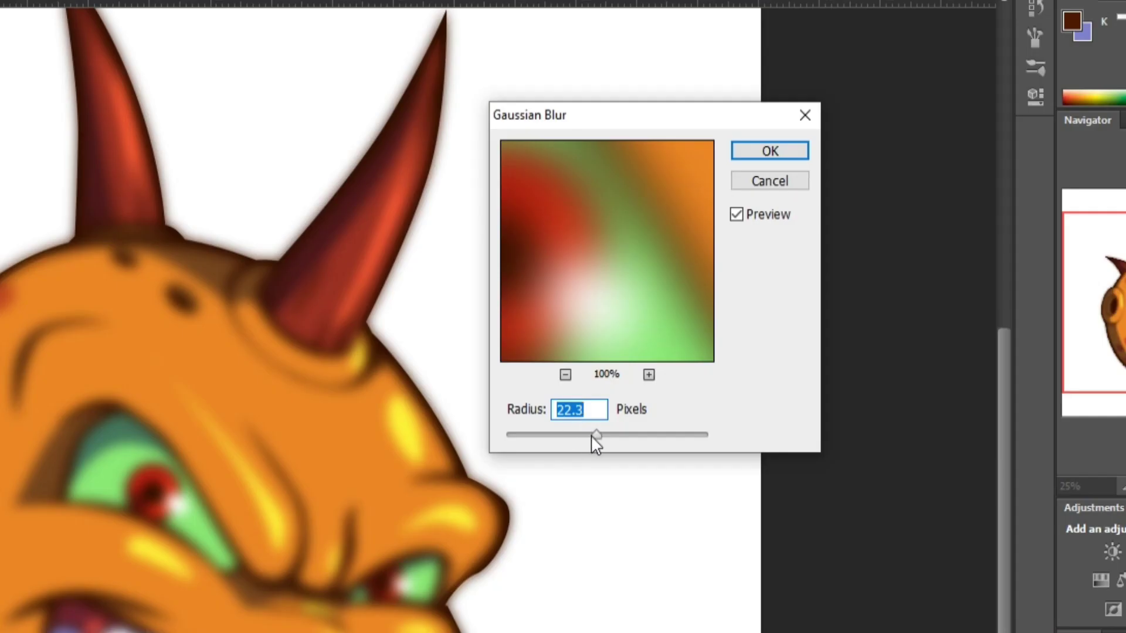
mouse_move(592, 435)
mouse_down()
mouse_move(576, 437)
mouse_move(600, 440)
mouse_move(590, 435)
mouse_up()
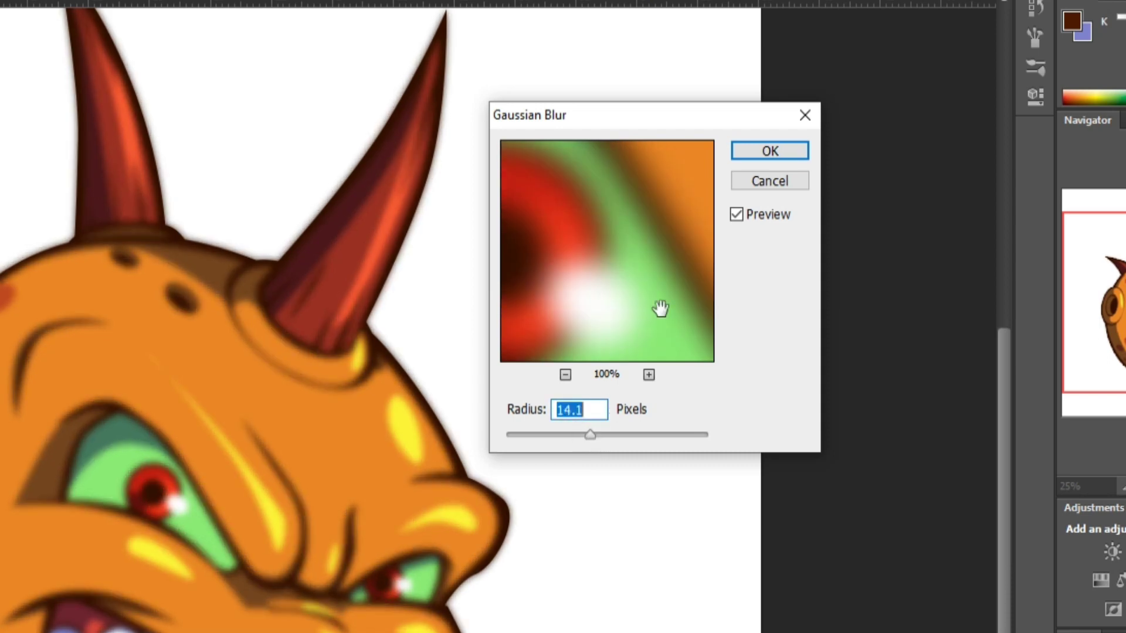
click(755, 157)
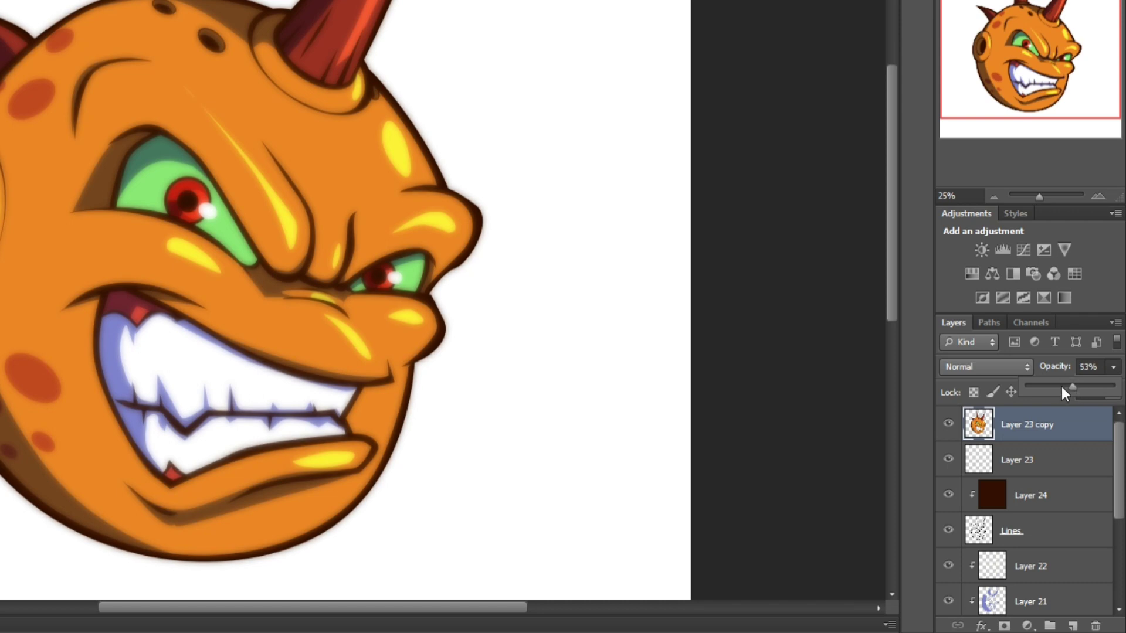
Step: Set the blurred copy's blend mode to Overlay and its opacity to 50%
click(1015, 368)
click(956, 123)
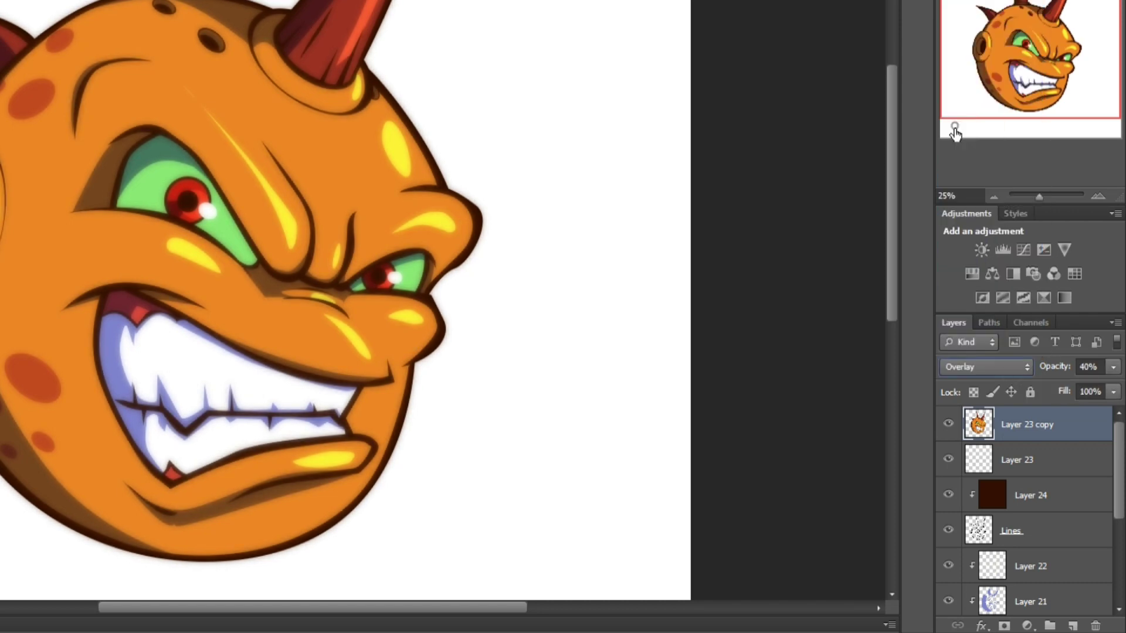
click(1112, 367)
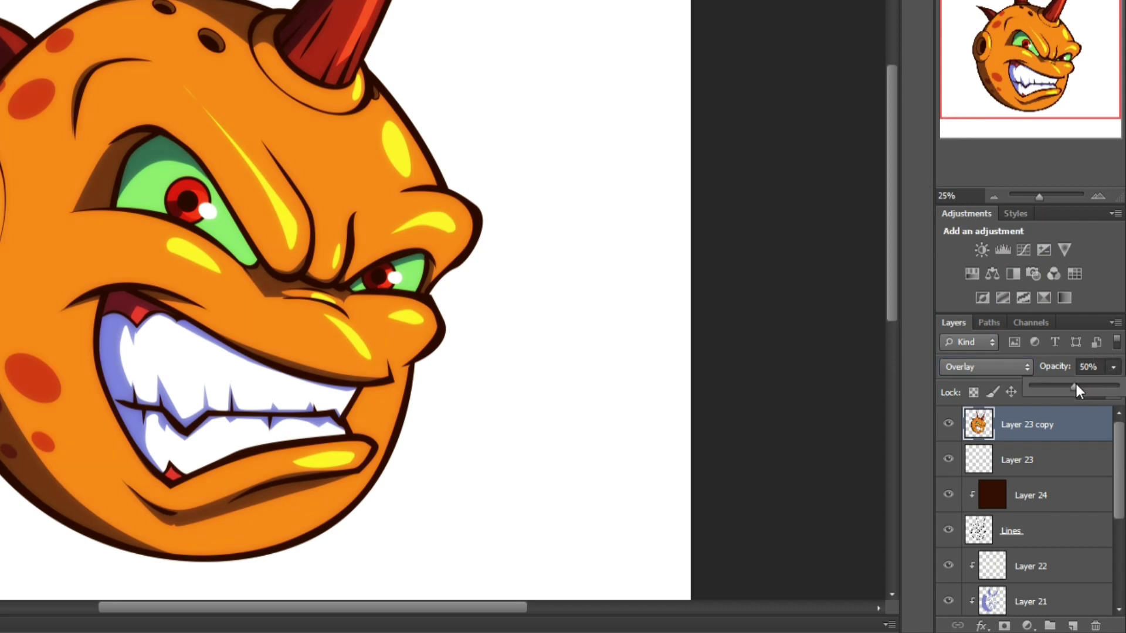
Step: Fit the whole monster head in view and save the finished spikeball.psd document
click(993, 196)
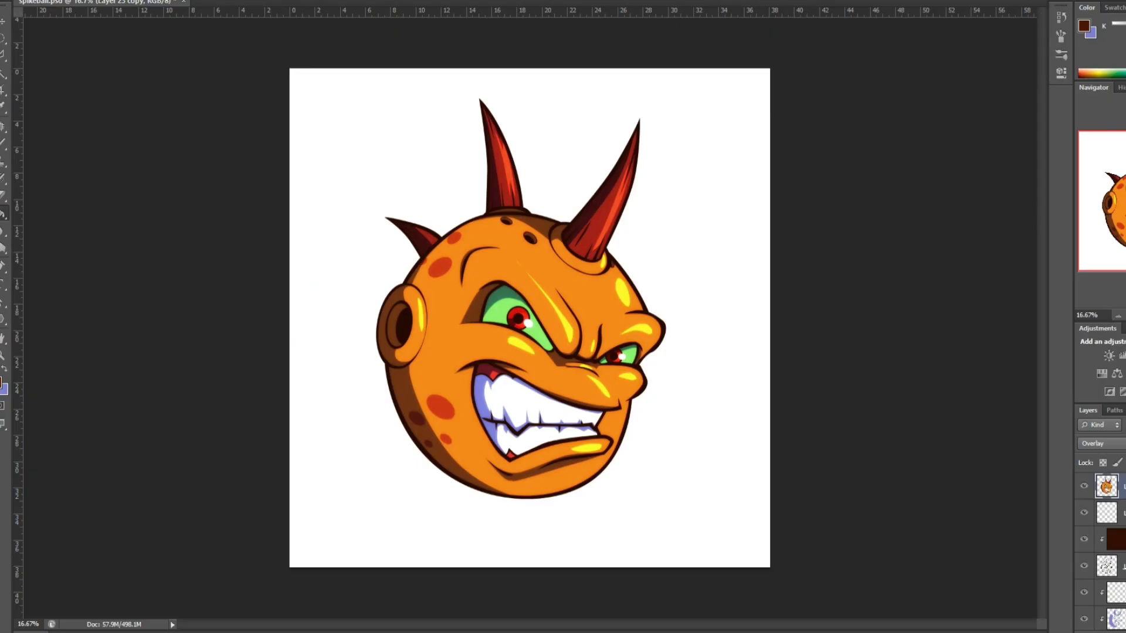
click(1124, 314)
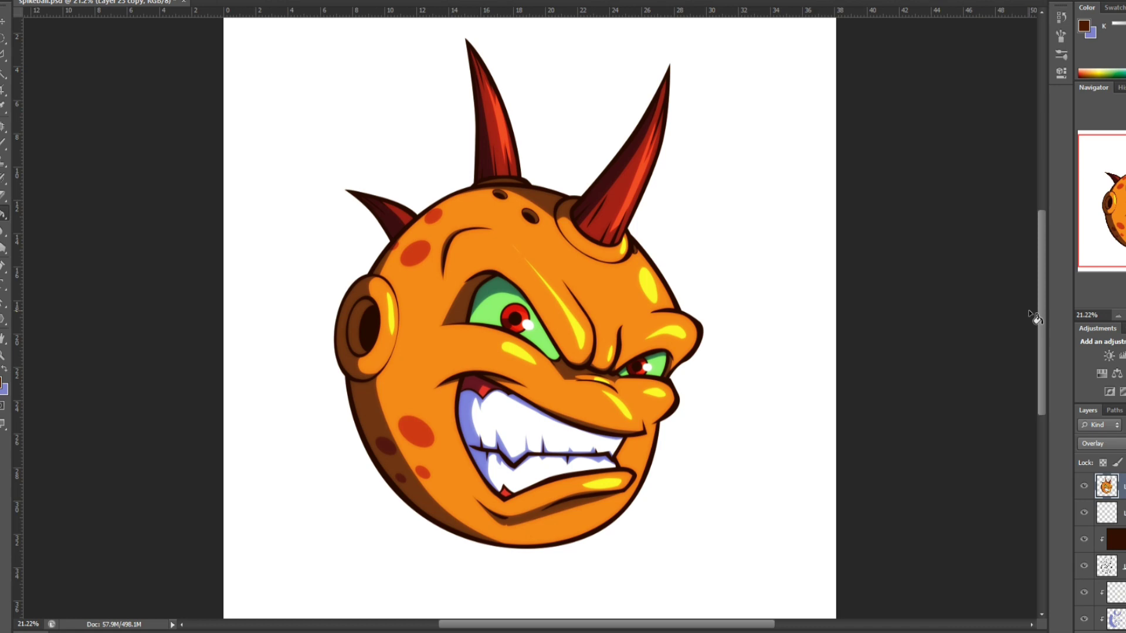
key(ctrl+s)
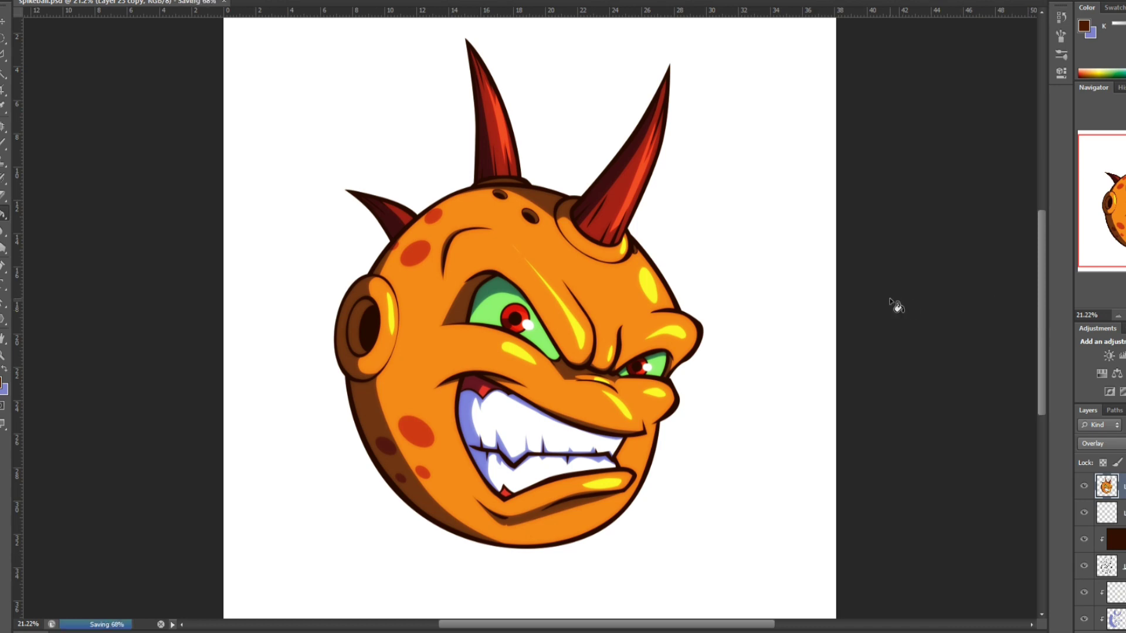